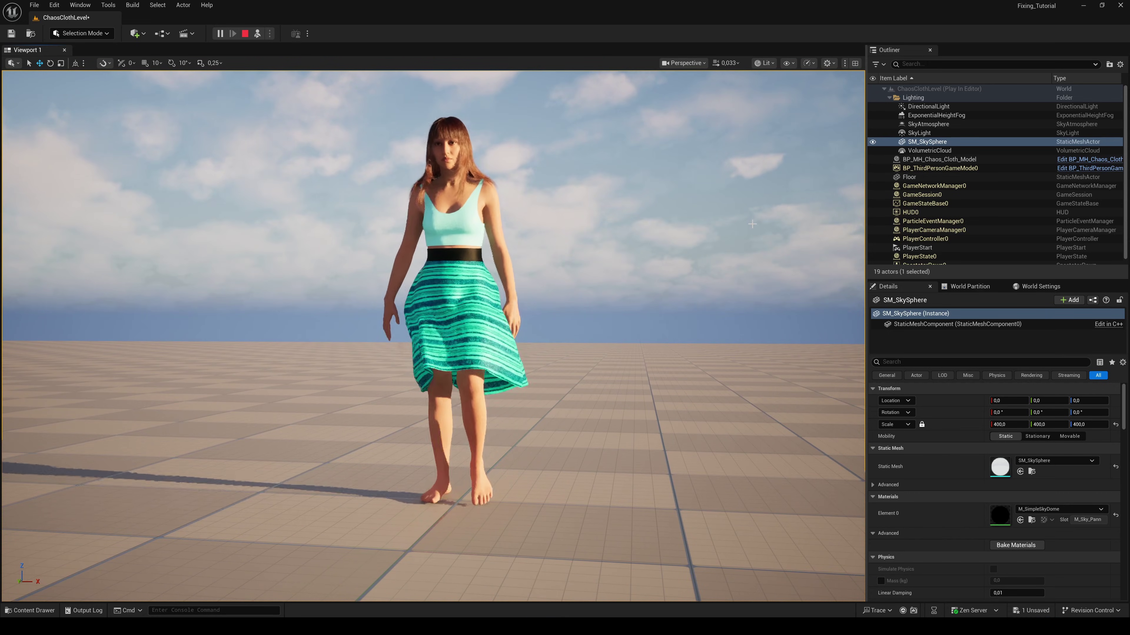
Stop the running play session and save the level
key(Escape)
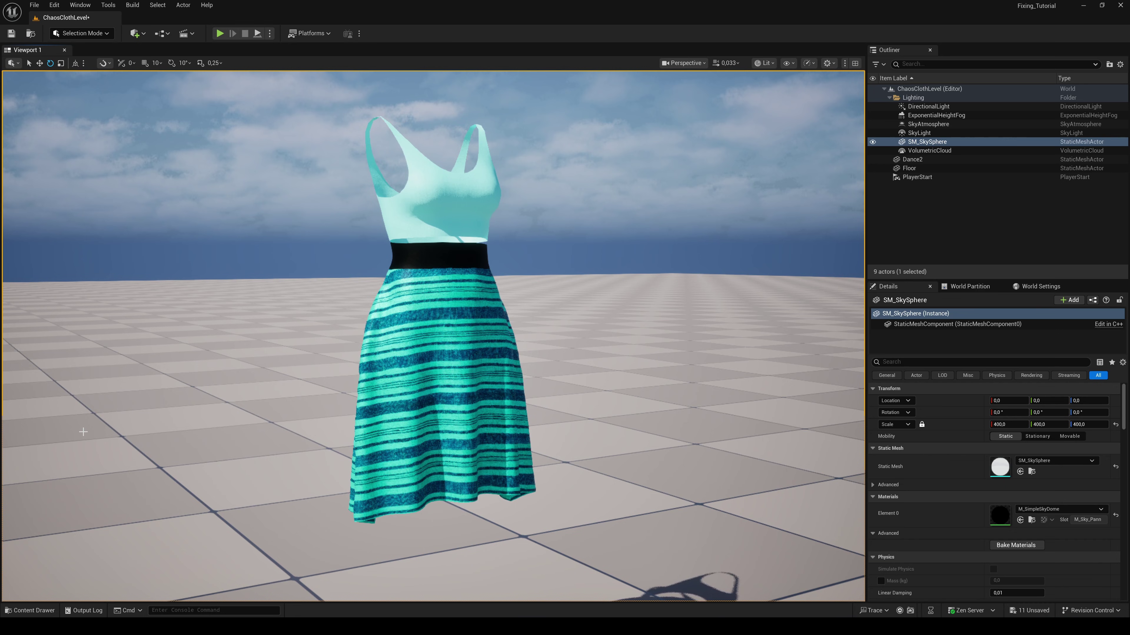
key(ctrl+s)
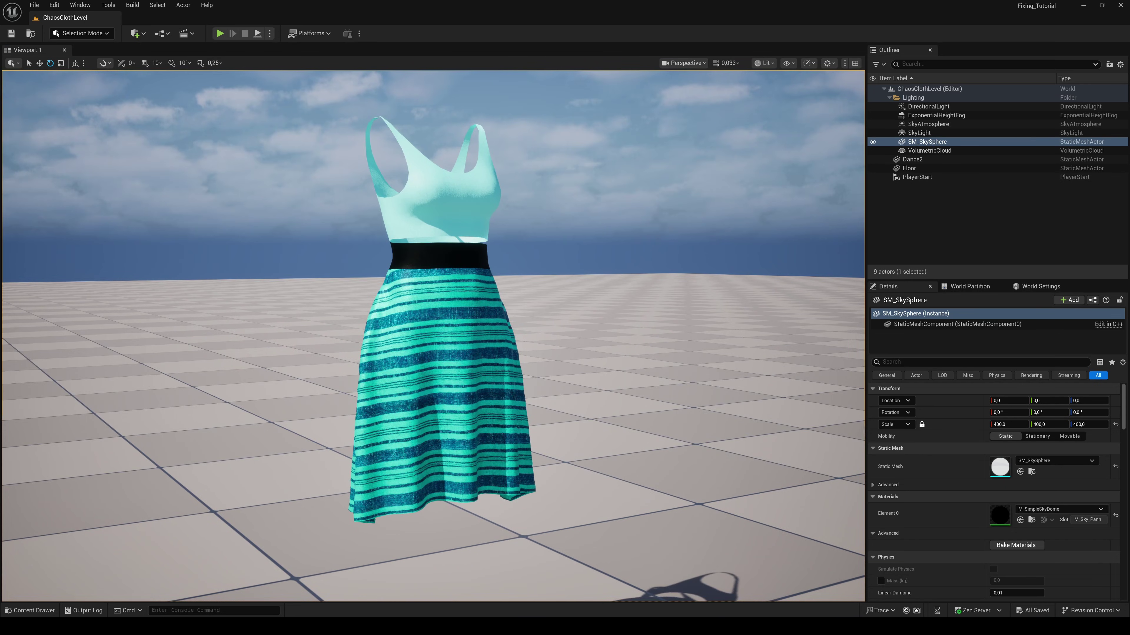
Place BP_MH_Chaos_Cloth_Model from the MetaHumans/MH_Chaos_Cloth_Model folder in the level and reset its location to the origin
click(17, 610)
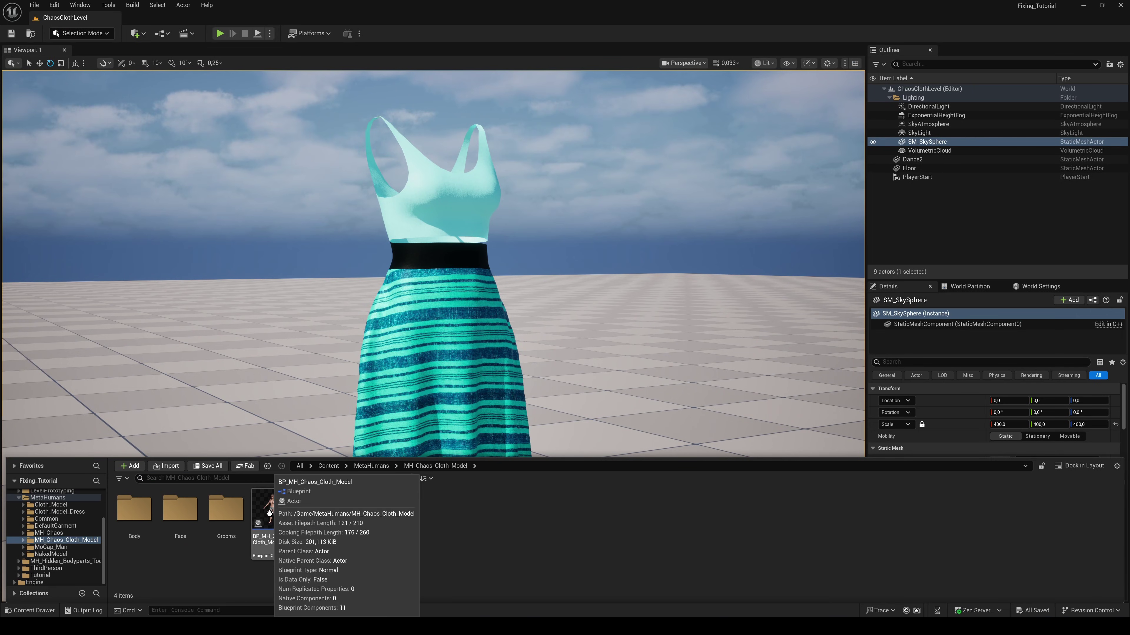
drag(272, 516, 425, 395)
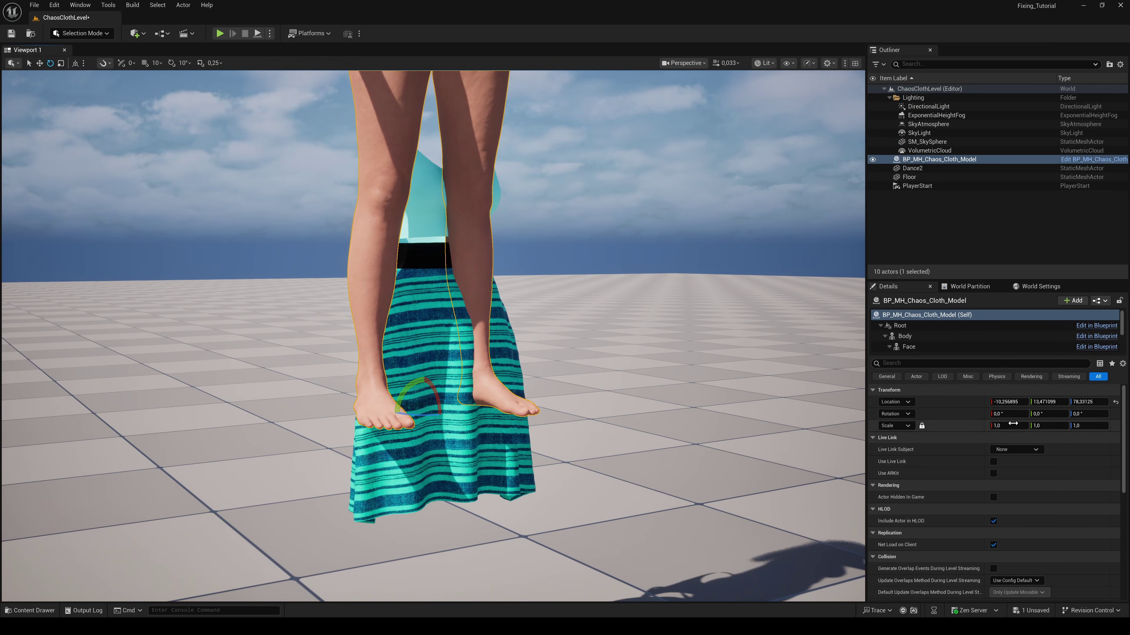
click(1116, 402)
click(688, 318)
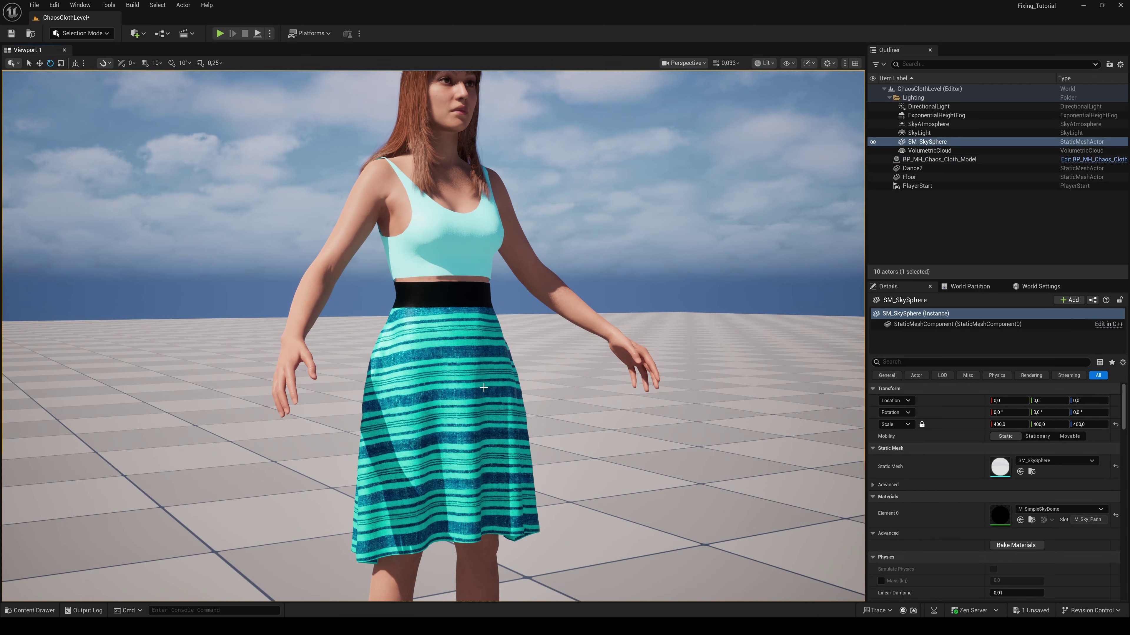
Create a Cloth Asset named CA_Dress with the dataflow asset DF_Dress in the Chaos folder
key(ctrl+space)
right_click(234, 517)
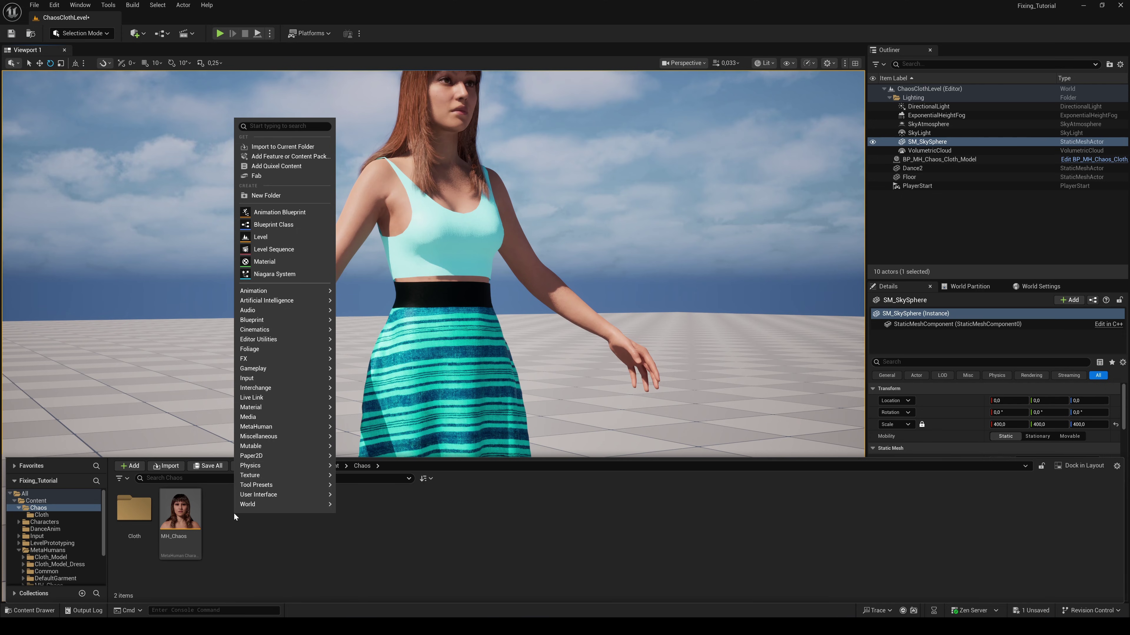
text(cloth)
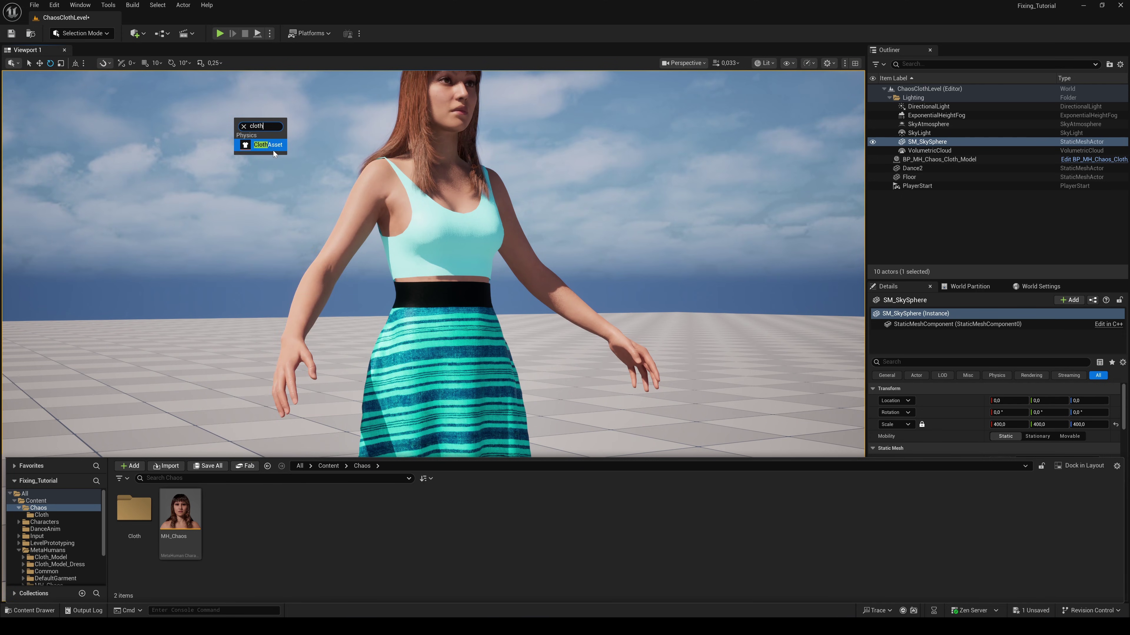
click(271, 147)
click(270, 146)
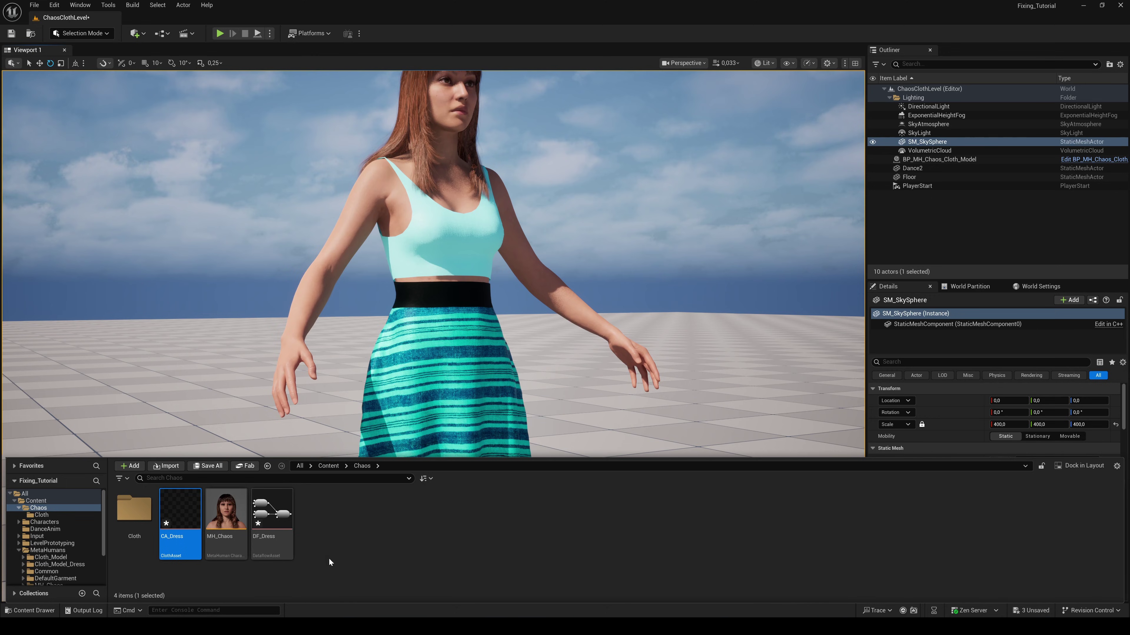
Open the CA_Dress cloth asset and delete all template nodes from its Dataflow graph
double_click(185, 519)
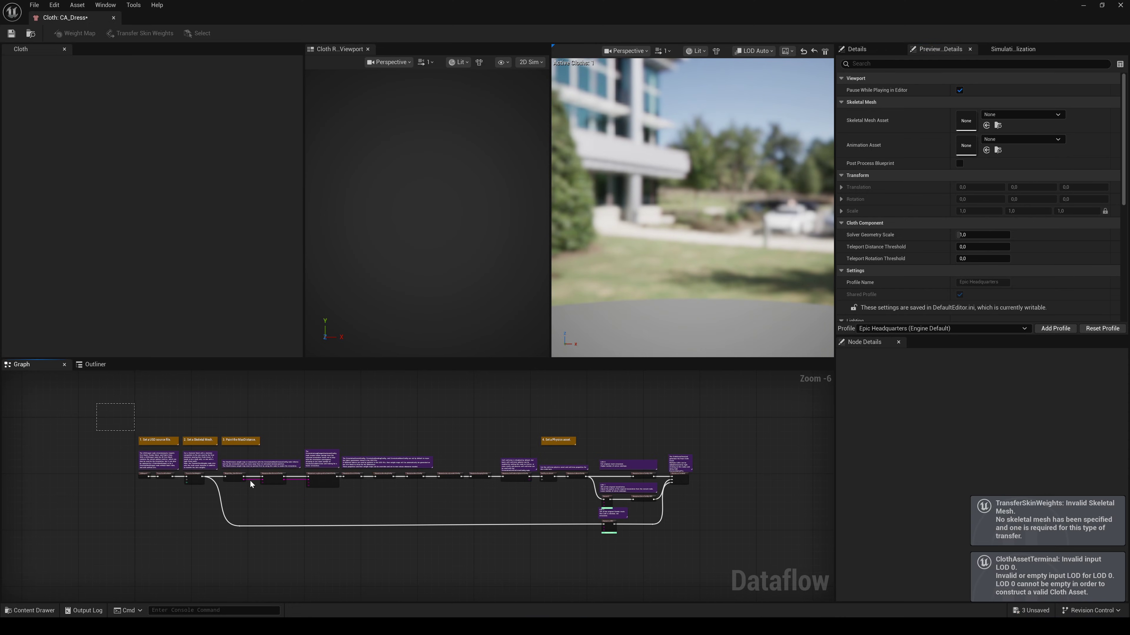
drag(251, 485, 805, 576)
key(Delete)
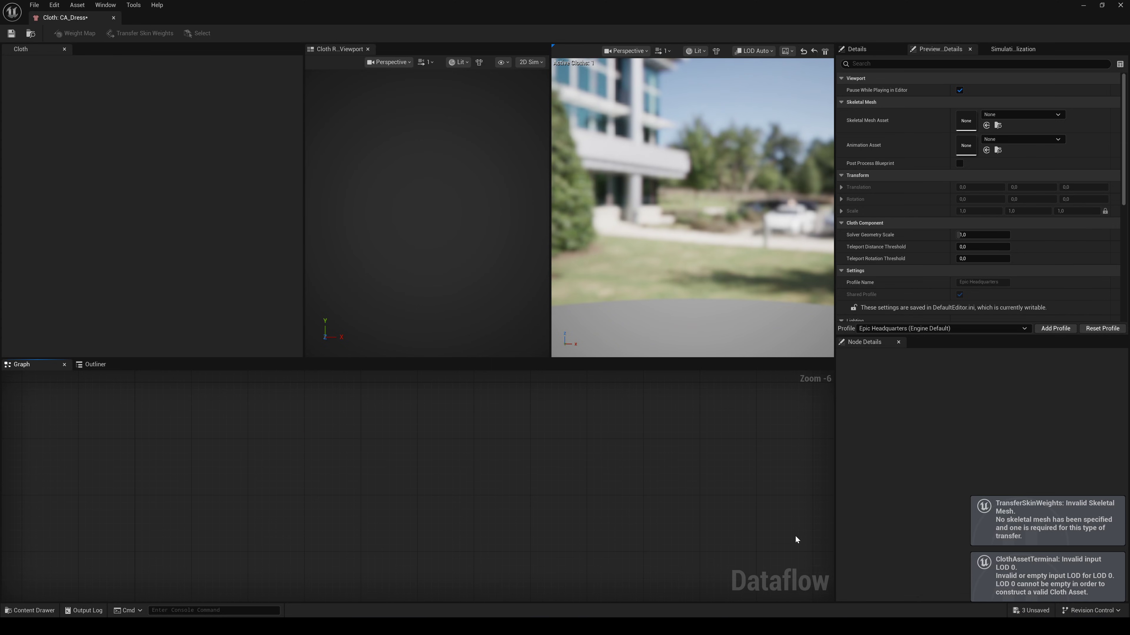
scroll(82, 480, up, 5)
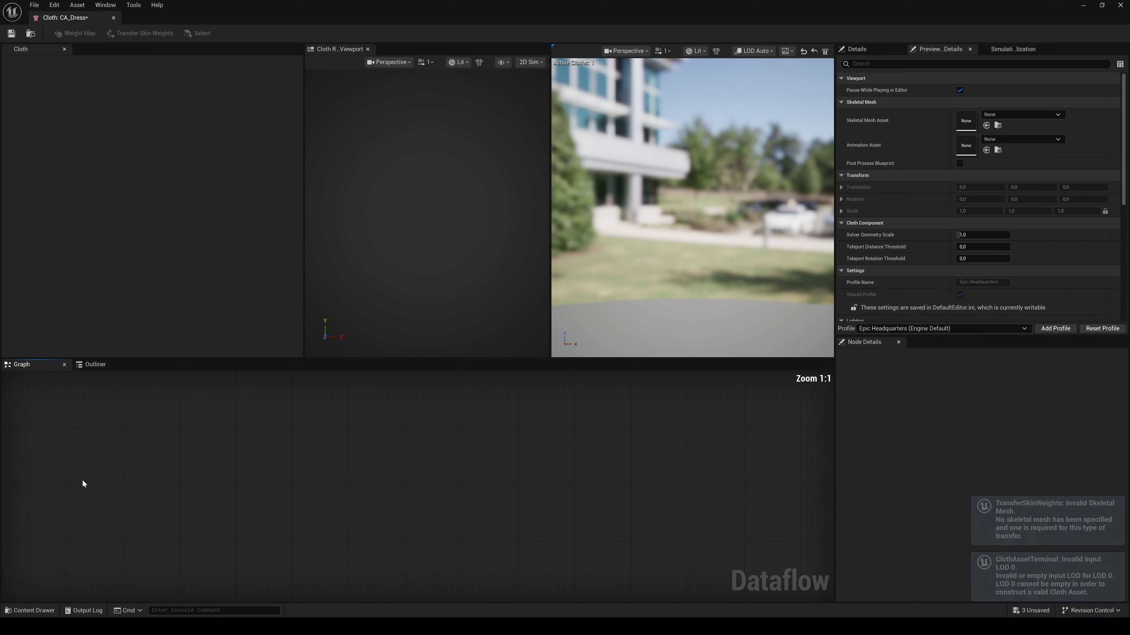
Add a StaticMeshImport node to the empty Dataflow graph
right_click(108, 427)
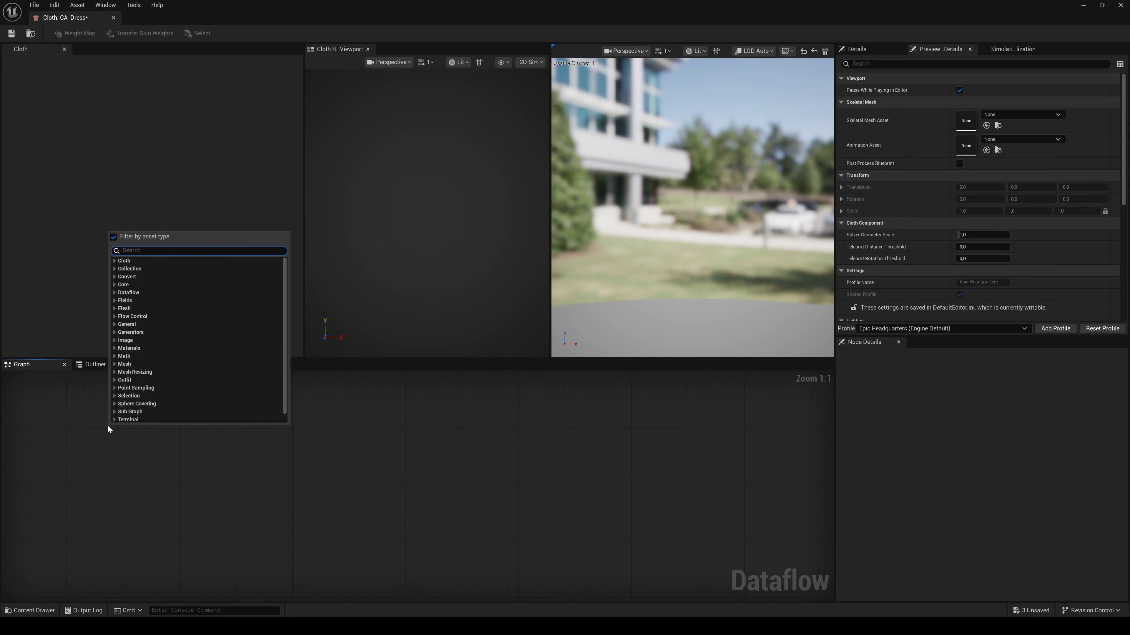
text(static)
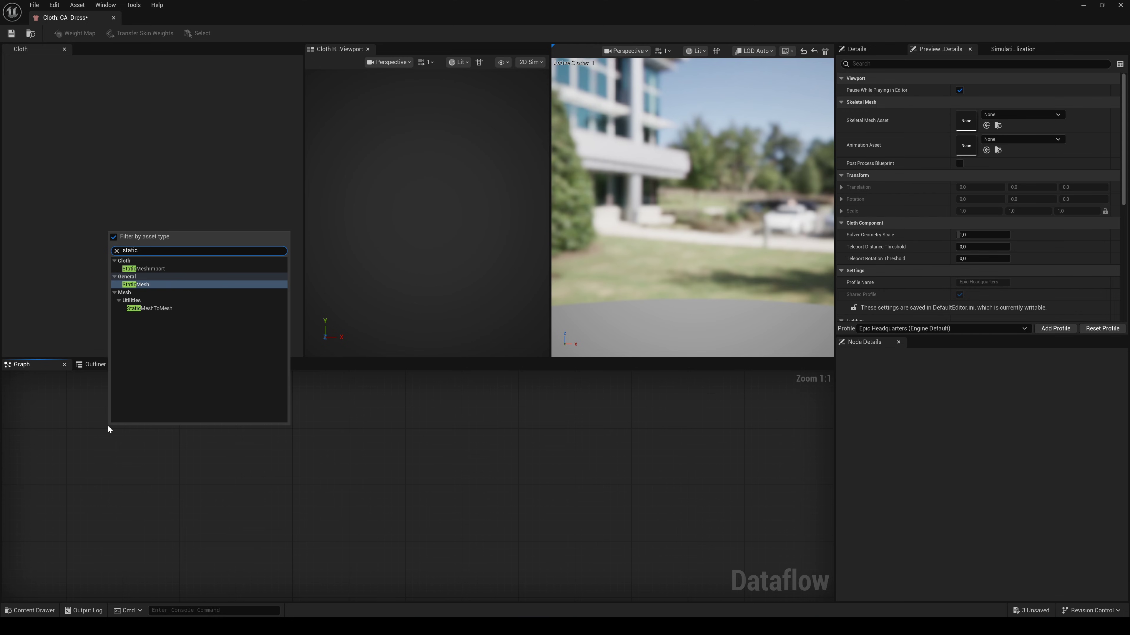
click(151, 267)
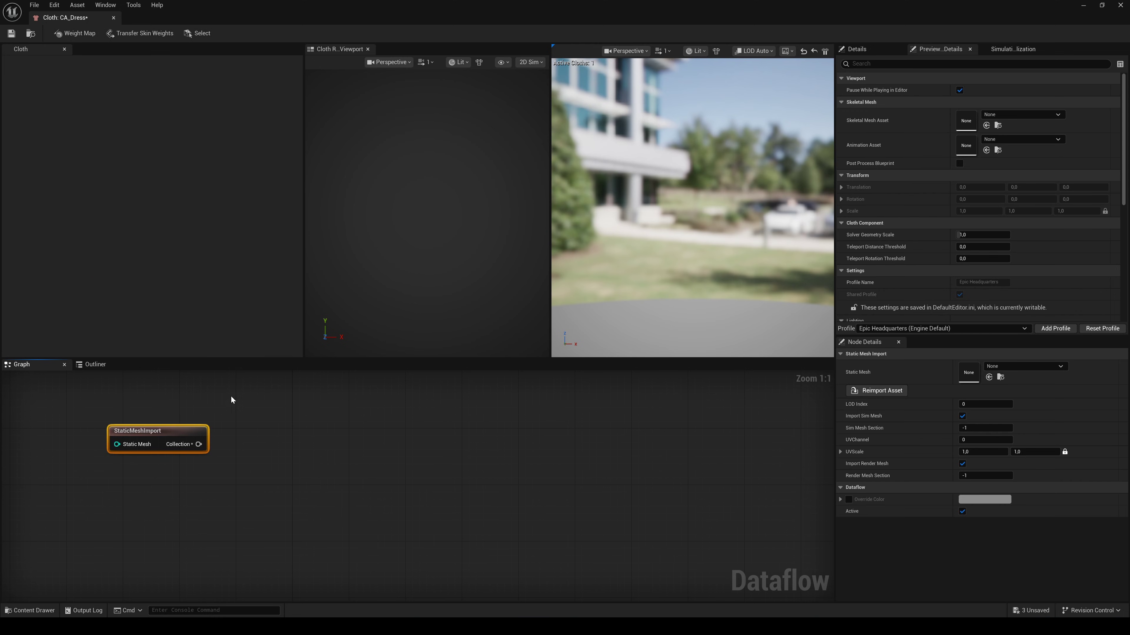
drag(151, 431, 159, 434)
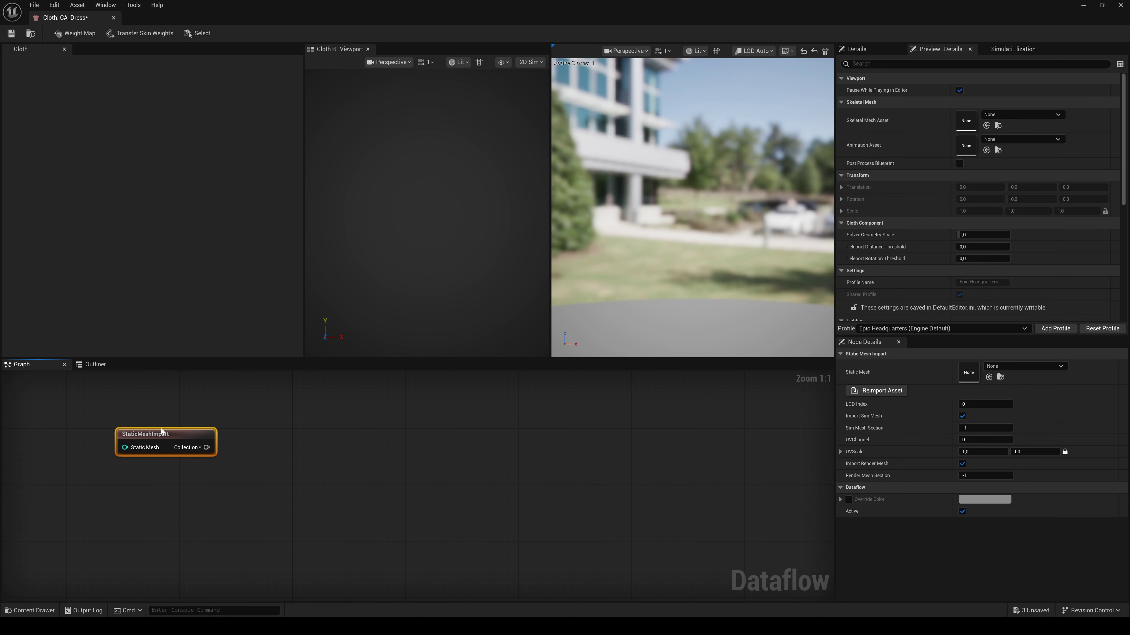
Assign the Dance2 static mesh from Chaos/Cloth to the StaticMeshImport node and display the cloth in 3D Sim view
click(41, 611)
double_click(126, 518)
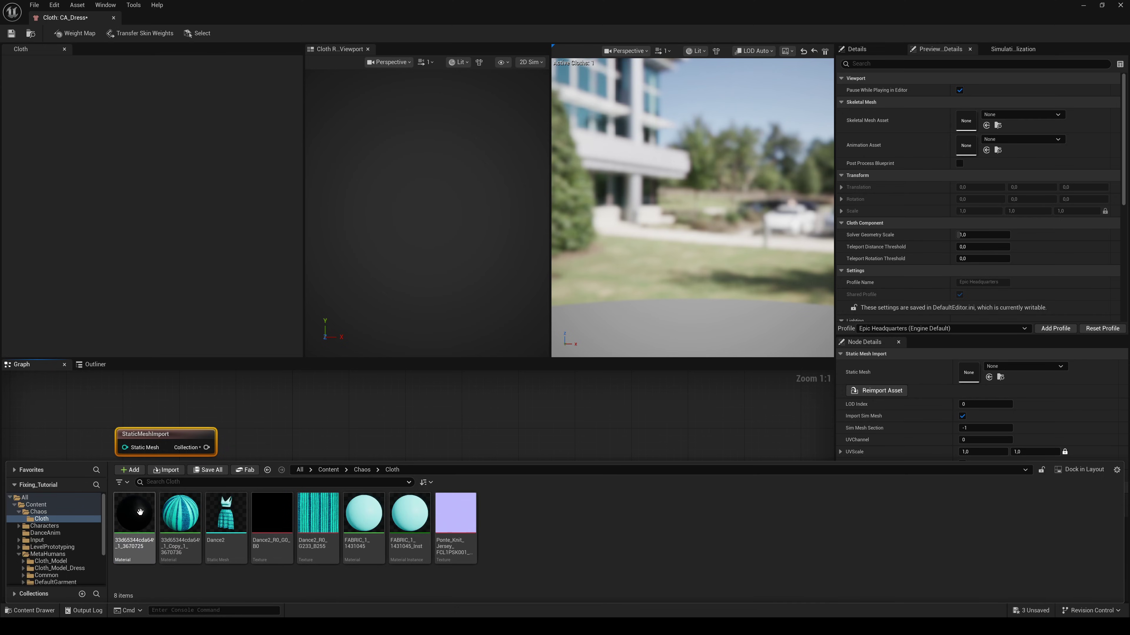
drag(220, 515, 971, 372)
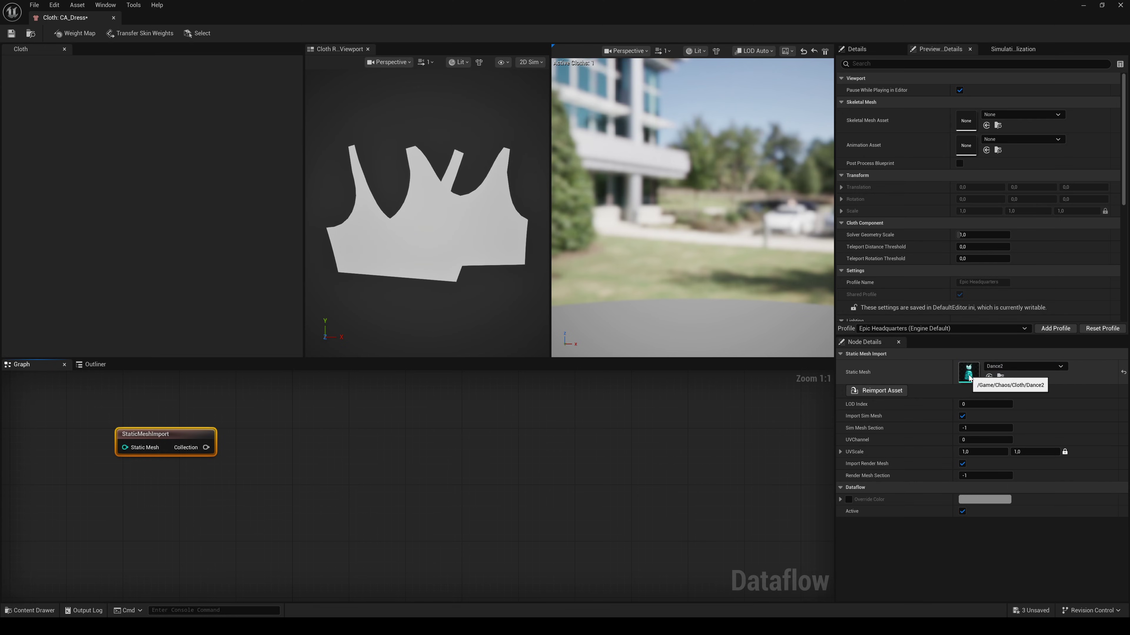
click(534, 64)
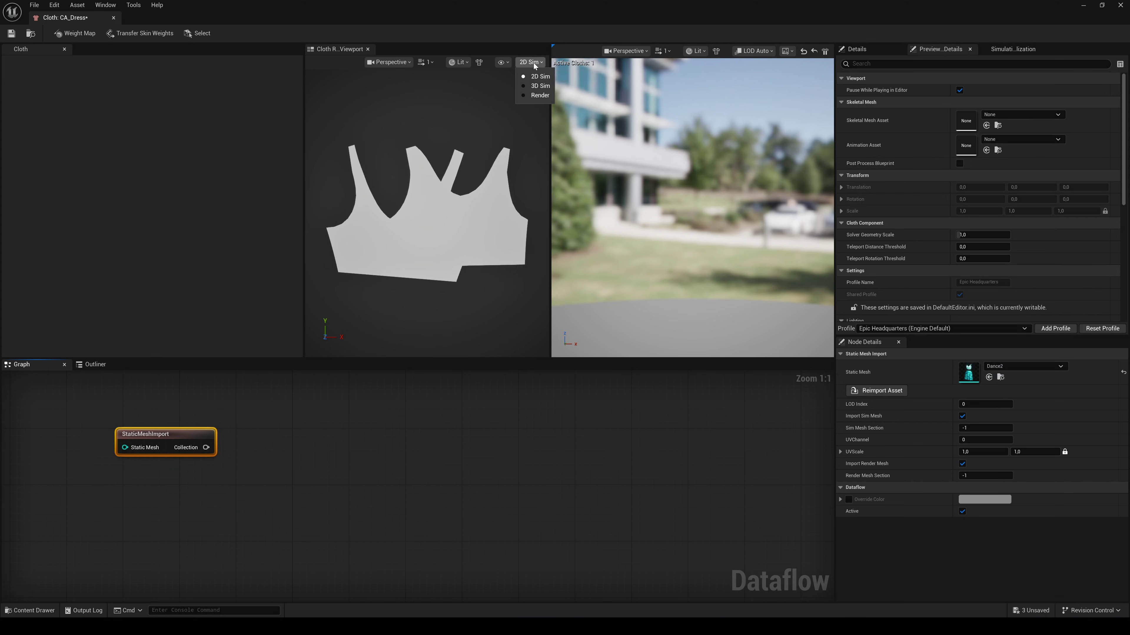
click(534, 86)
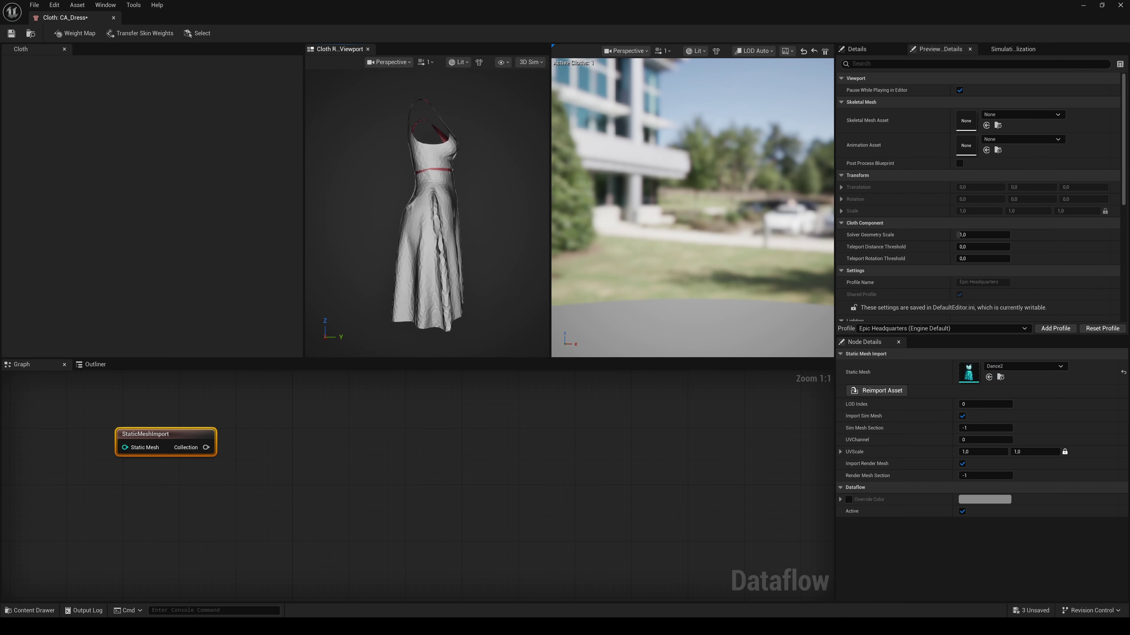
Add a TransferSkinWeights node fed by the StaticMeshImport collection output and align it with that node
drag(206, 447, 282, 445)
text(transfer)
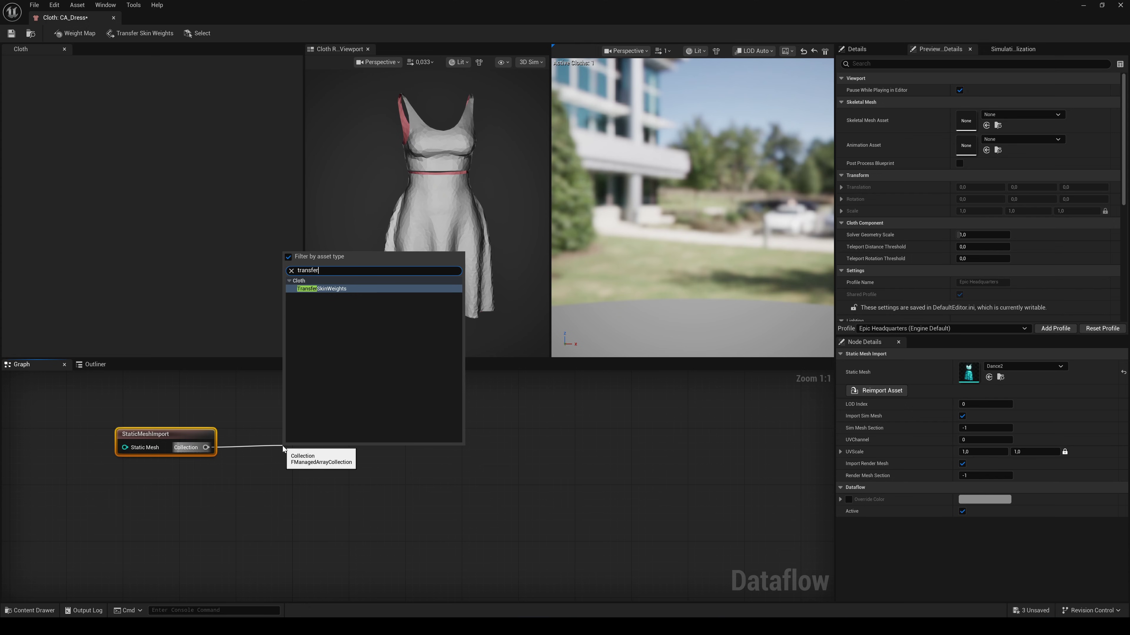
click(322, 290)
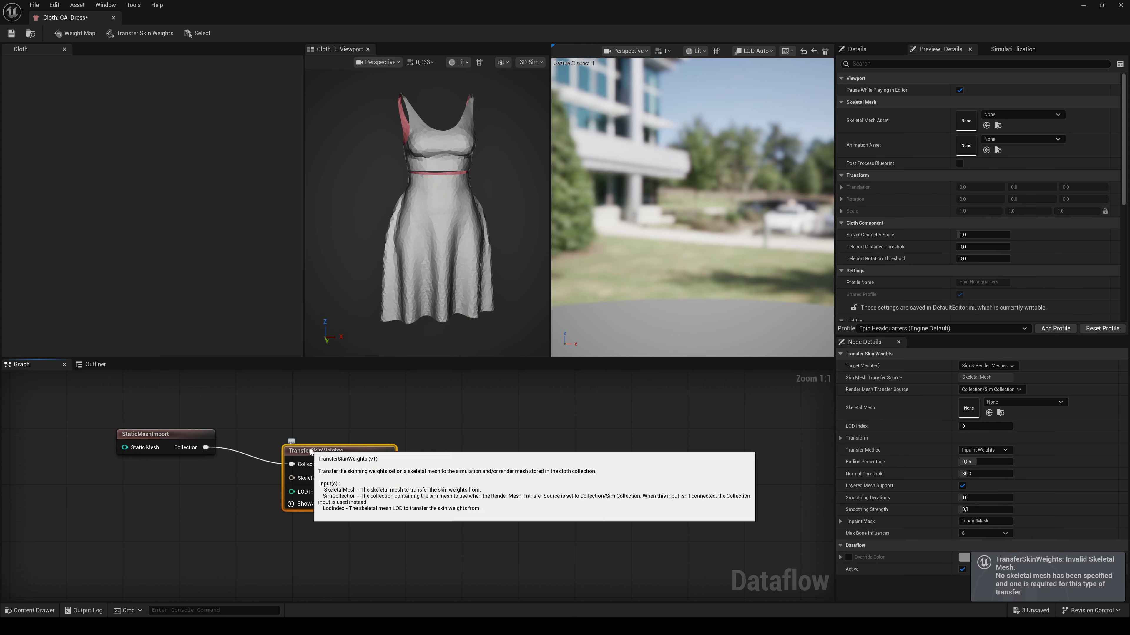
drag(308, 453, 302, 437)
Transfer skin weights using SKM_MH_Chaos_BodyMesh as the source mesh, with the render mesh transfer source set to Skeletal Mesh
click(29, 610)
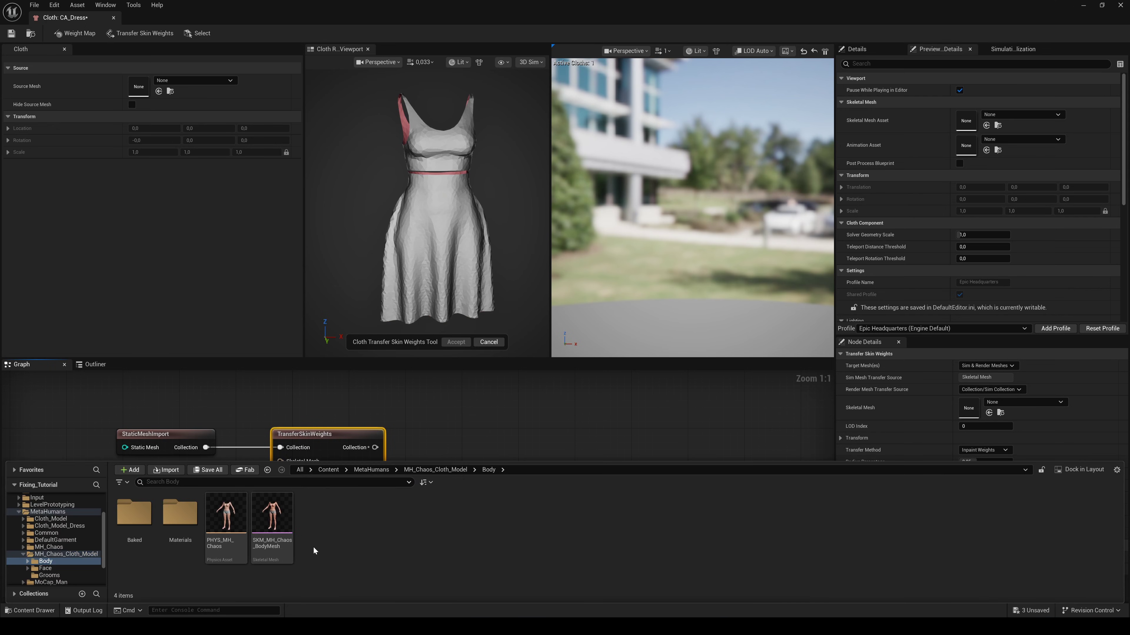
click(270, 517)
drag(271, 517, 142, 85)
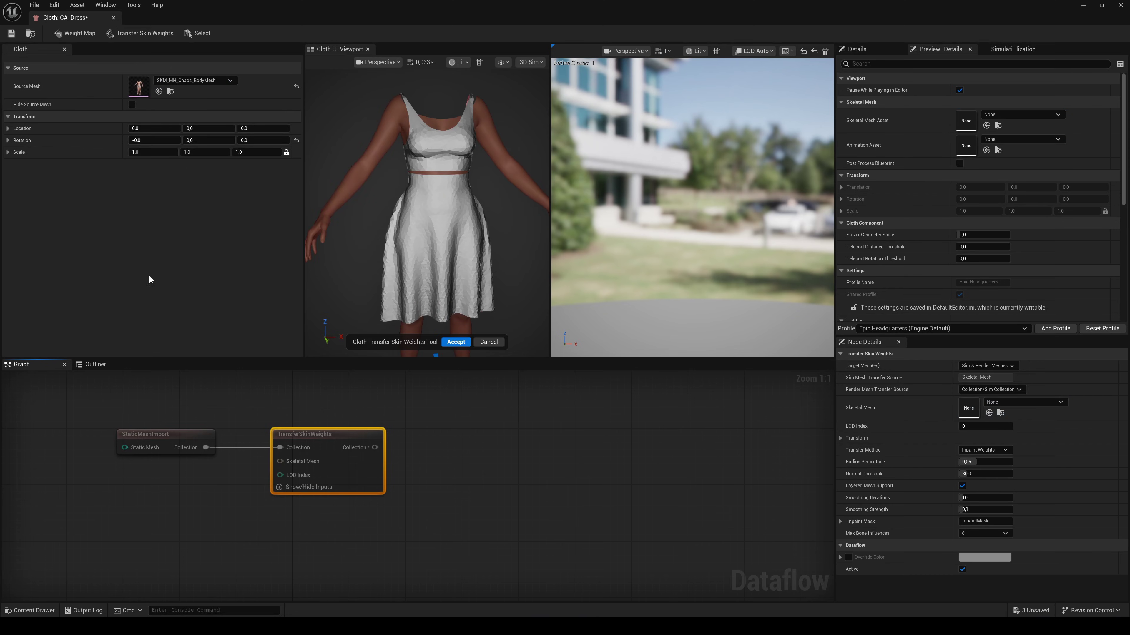
click(1019, 390)
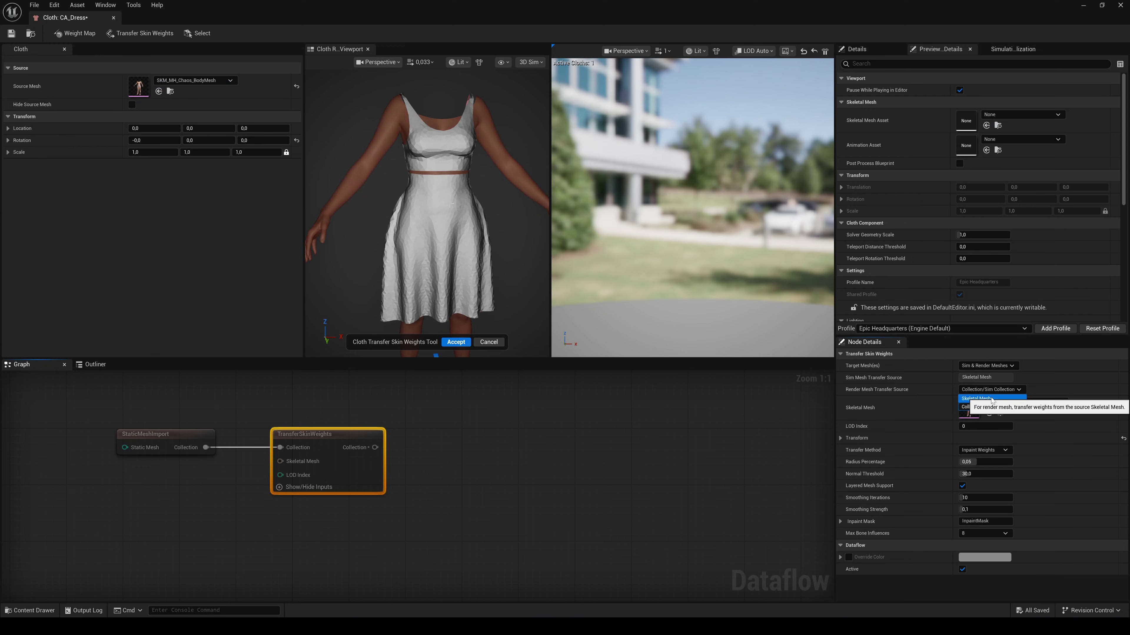
click(978, 399)
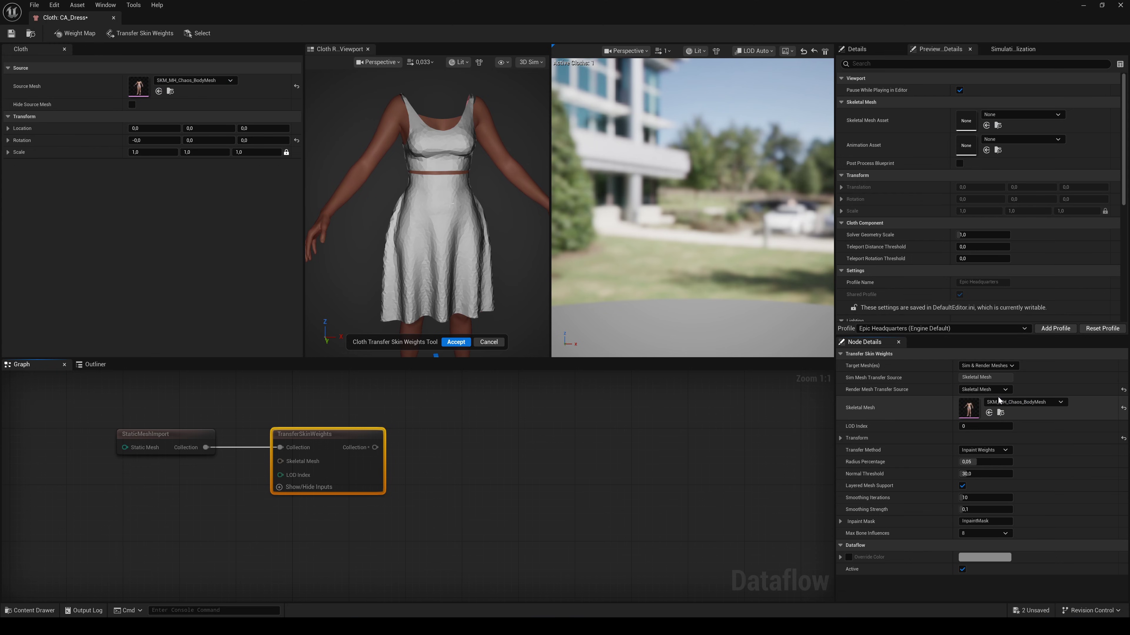
click(454, 343)
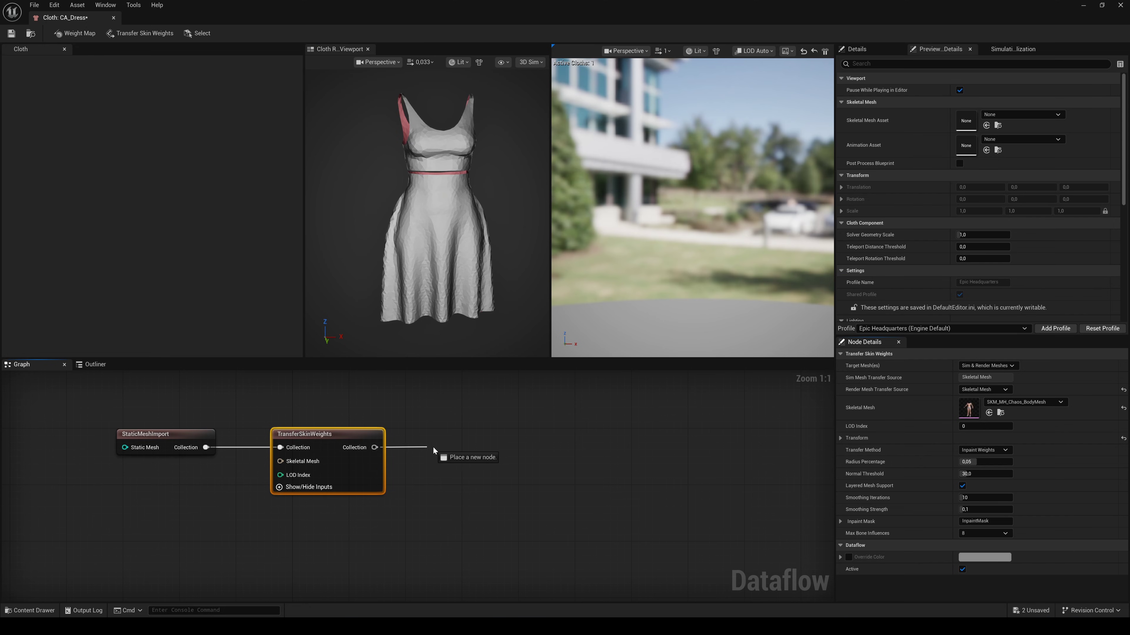
Add a WeightMap node fed by the TransferSkinWeights collection output and align it with the other nodes
drag(432, 447, 434, 447)
text(weight)
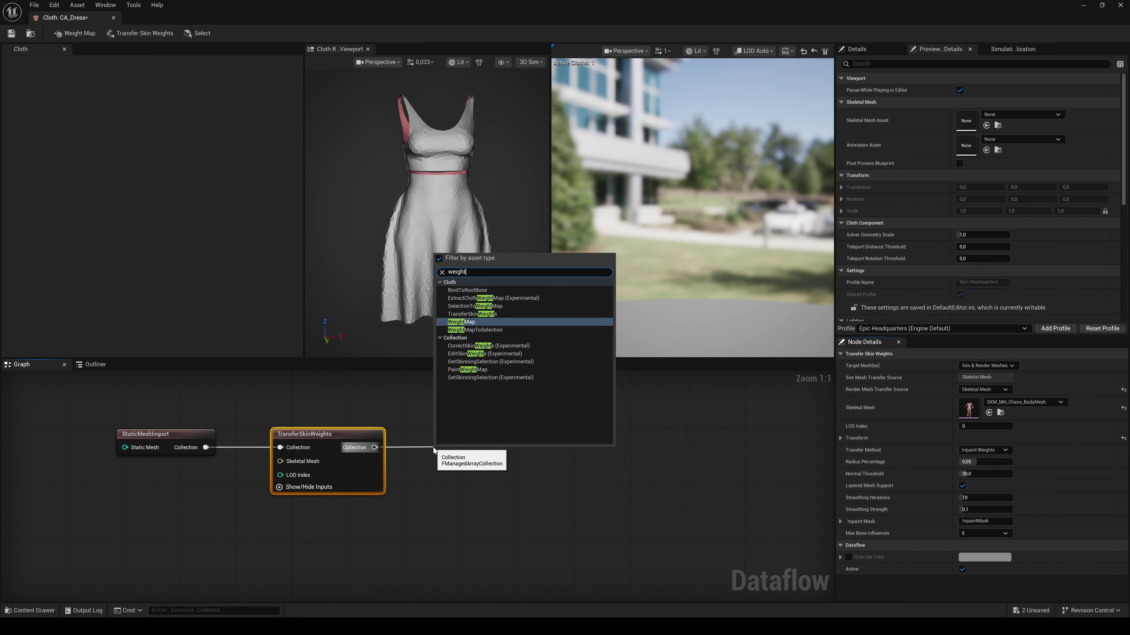
click(463, 322)
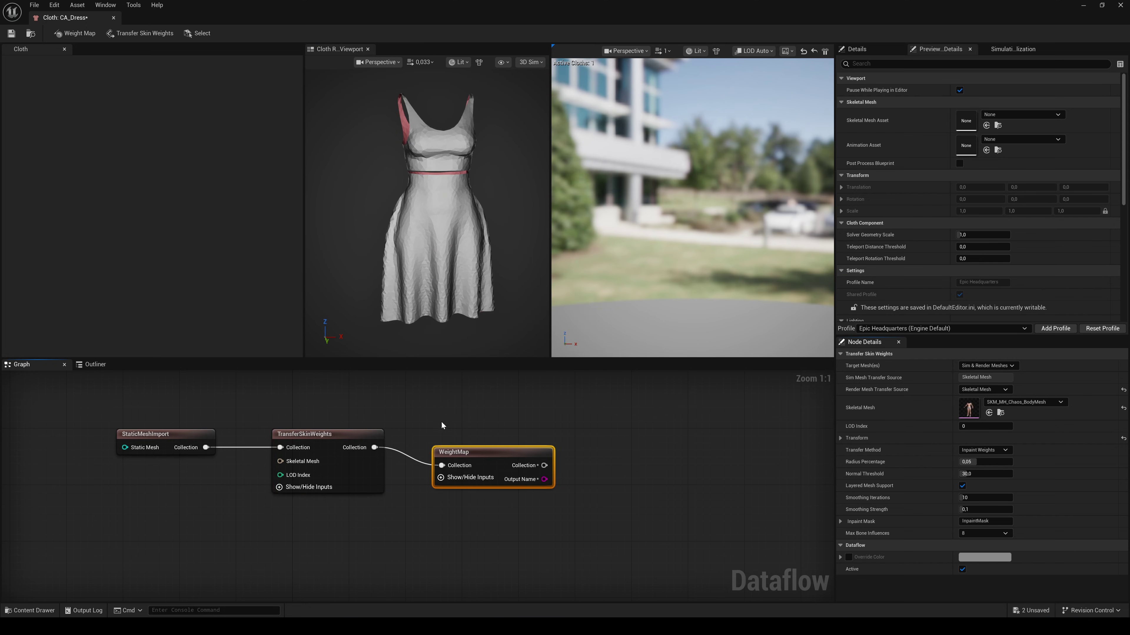
drag(462, 451, 464, 431)
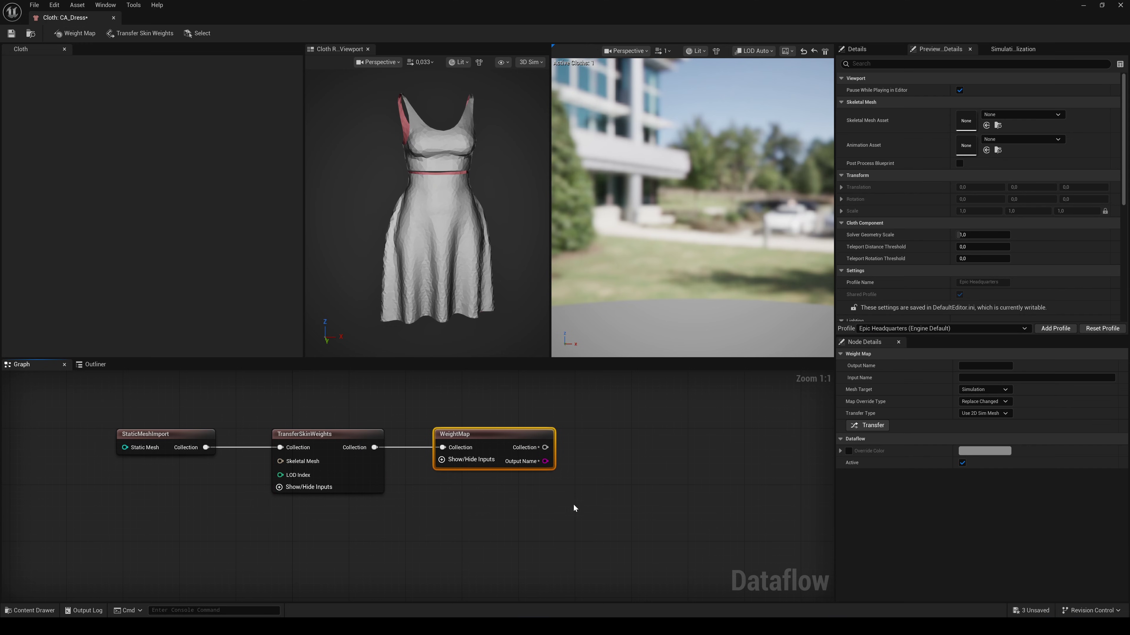
Start painting the WeightMap node on the dress, brushing one side of the lower skirt with value 0.95 and smoothing the painted edge
double_click(494, 434)
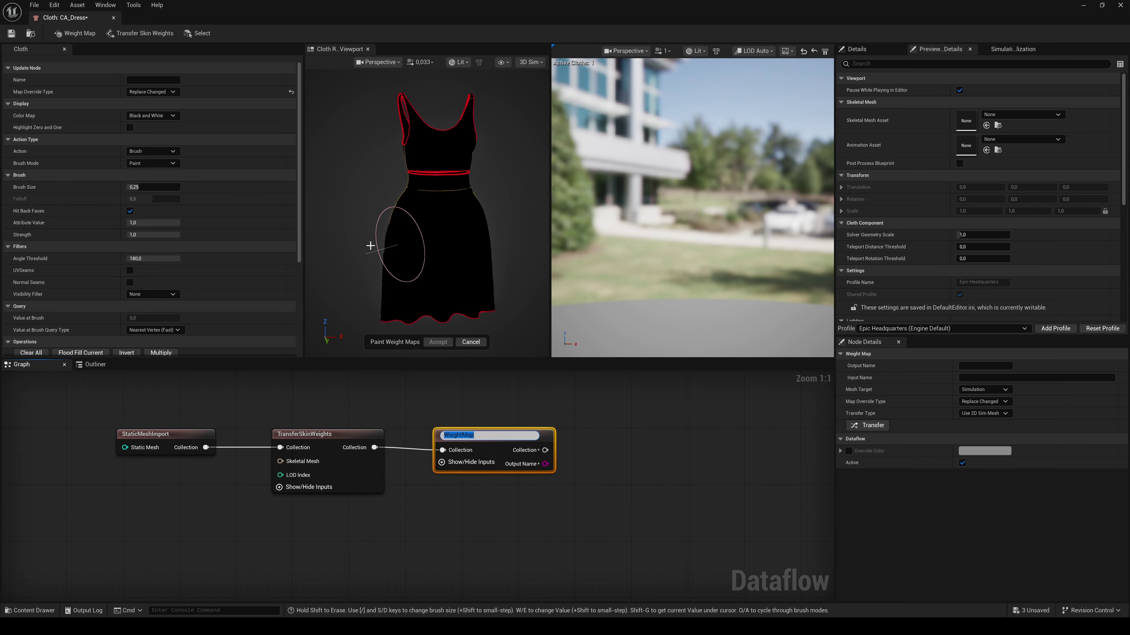
mouse_move(392, 306)
mouse_down()
mouse_move(462, 298)
mouse_move(474, 283)
mouse_move(386, 282)
mouse_move(419, 263)
mouse_move(396, 253)
mouse_move(388, 265)
mouse_up()
key(])
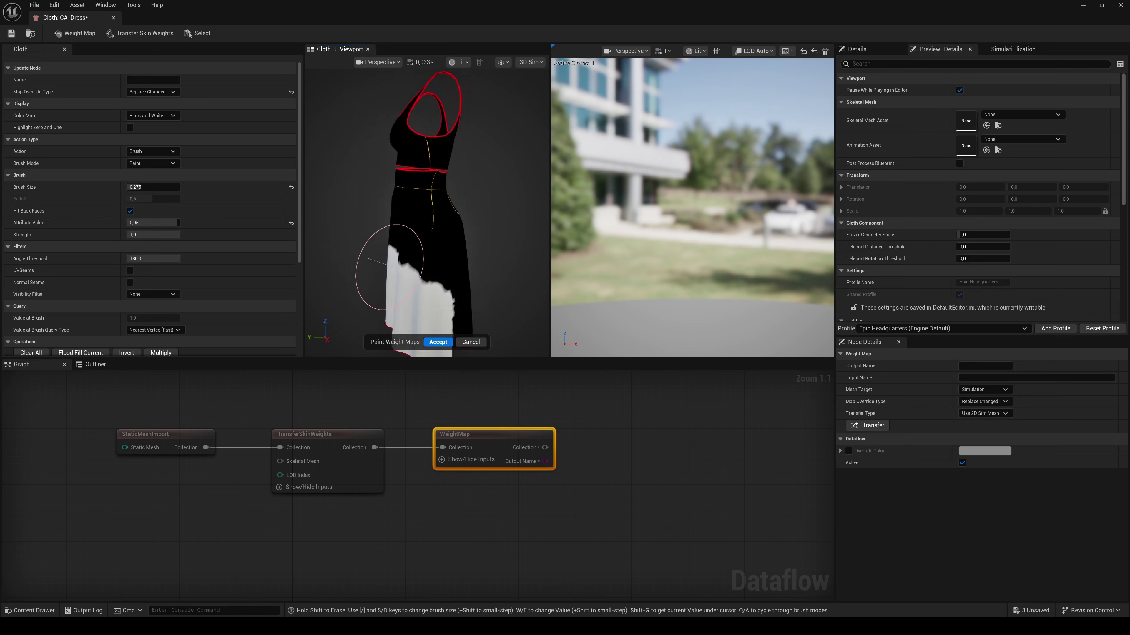
key(a)
middle_drag(388, 264, 358, 233)
mouse_move(364, 236)
mouse_down()
mouse_move(395, 240)
mouse_move(450, 219)
mouse_up()
Return the brush mode to Paint, enlarge the brush to 0.325, and paint the rest of the lower skirt with value 0.95
click(171, 163)
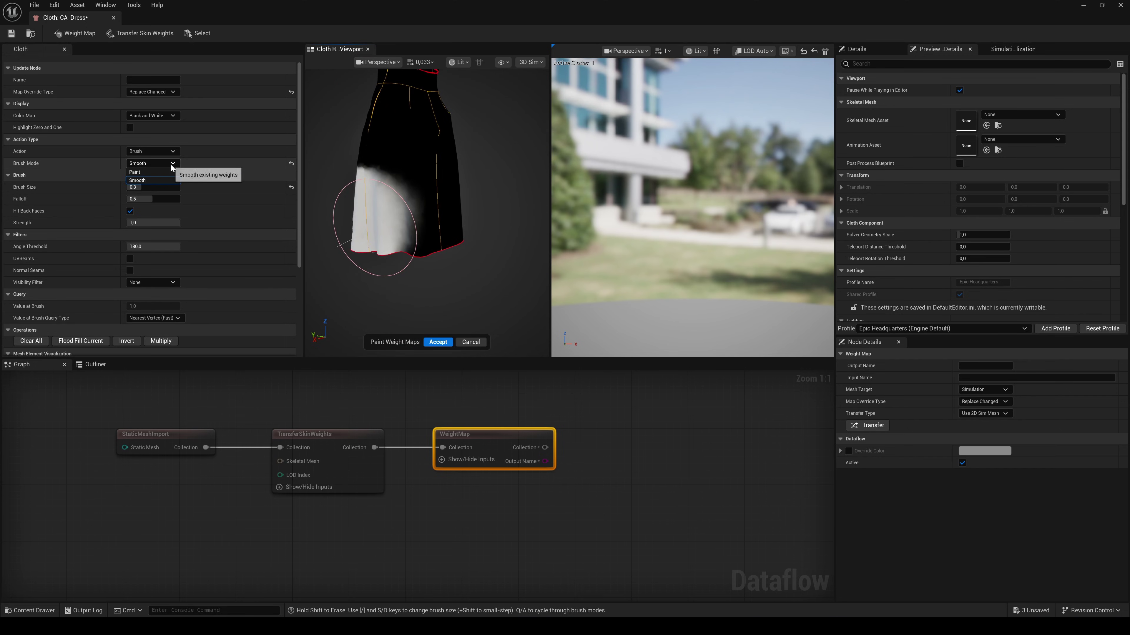
click(149, 173)
key(])
mouse_move(382, 217)
mouse_down()
mouse_move(428, 223)
mouse_move(409, 233)
mouse_up()
key(])
mouse_move(410, 232)
alt+mouse_down()
mouse_move(462, 240)
mouse_move(493, 271)
alt+mouse_up()
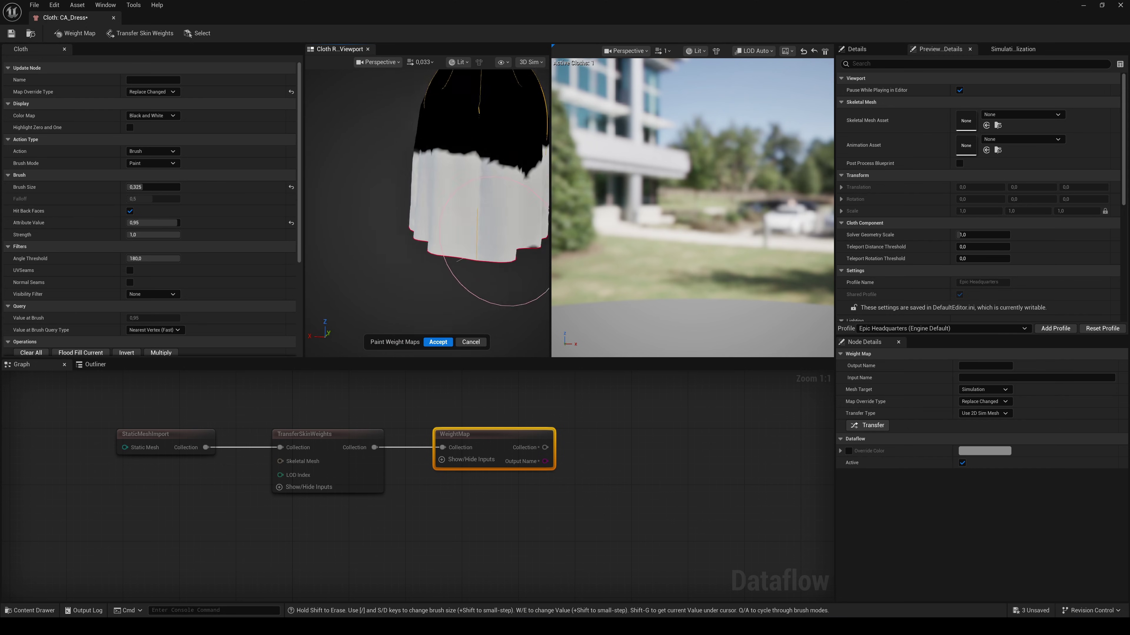
middle_drag(494, 272, 472, 223)
drag(394, 229, 484, 269)
Smooth the boundary between painted and unpainted weights around the skirt with a gradually enlarged Smooth brush
click(147, 163)
click(144, 182)
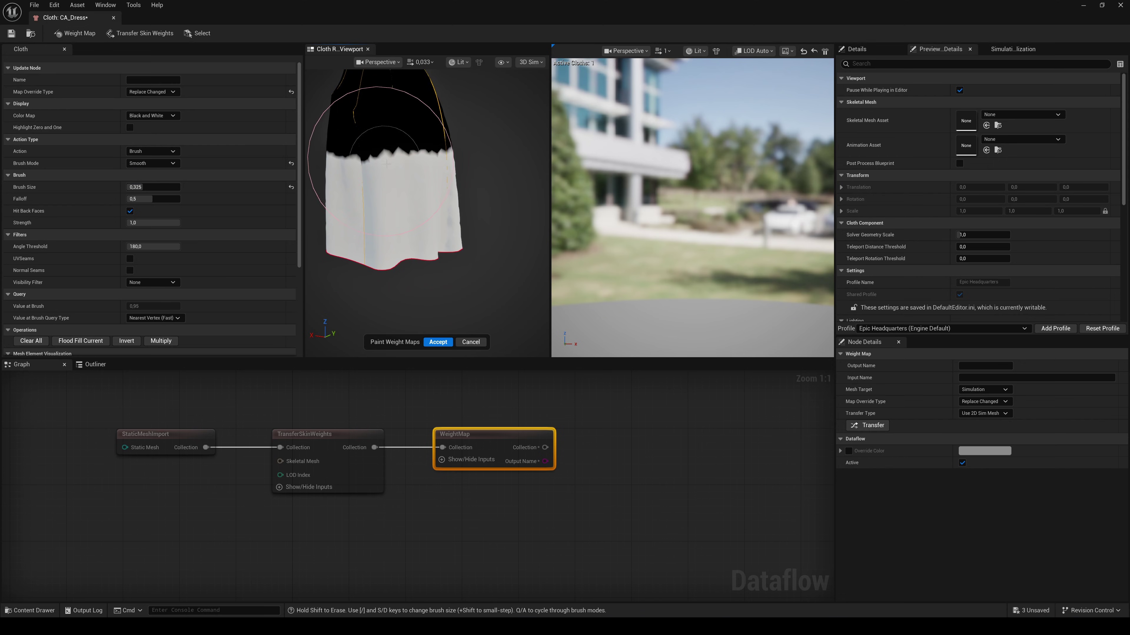
drag(144, 187, 138, 187)
mouse_move(368, 142)
mouse_down()
mouse_move(493, 154)
mouse_move(447, 123)
mouse_move(401, 131)
mouse_move(482, 153)
mouse_move(400, 158)
mouse_up()
key(])
key(])
key(])
key(])
drag(401, 158, 463, 151)
mouse_move(462, 152)
alt+mouse_down()
mouse_move(435, 182)
mouse_move(454, 152)
mouse_move(494, 156)
alt+mouse_up()
key(])
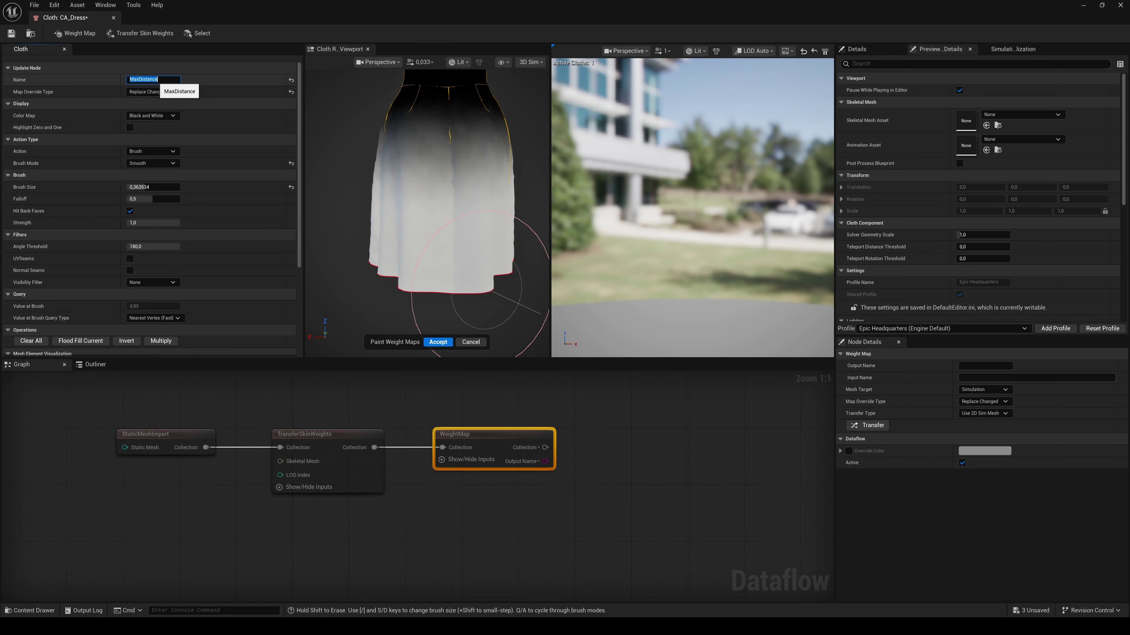
Accept the painted MaxDistance weight map and add a SimulationDefaultConfig node fed by the WeightMap collection output, aligned with the graph row
click(438, 343)
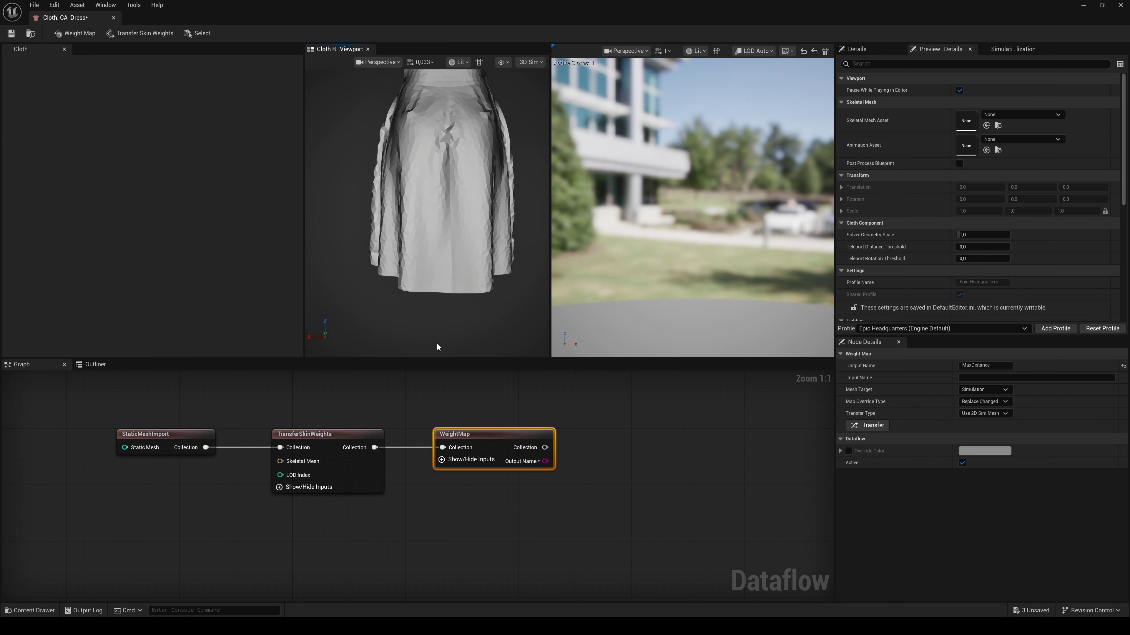
drag(545, 448, 604, 449)
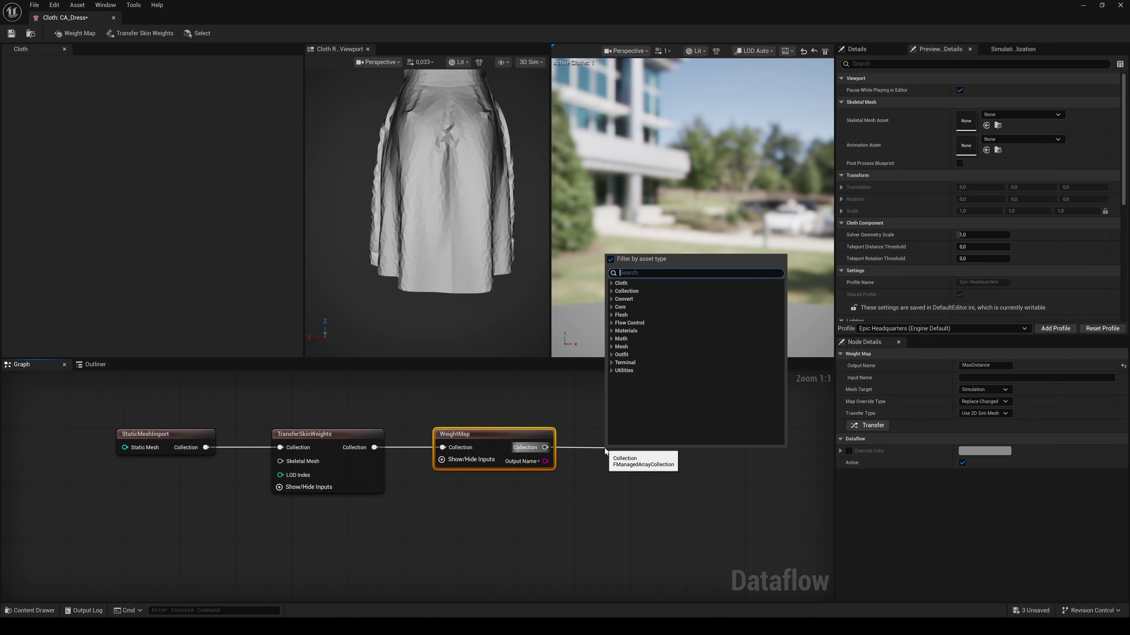
text(simulation)
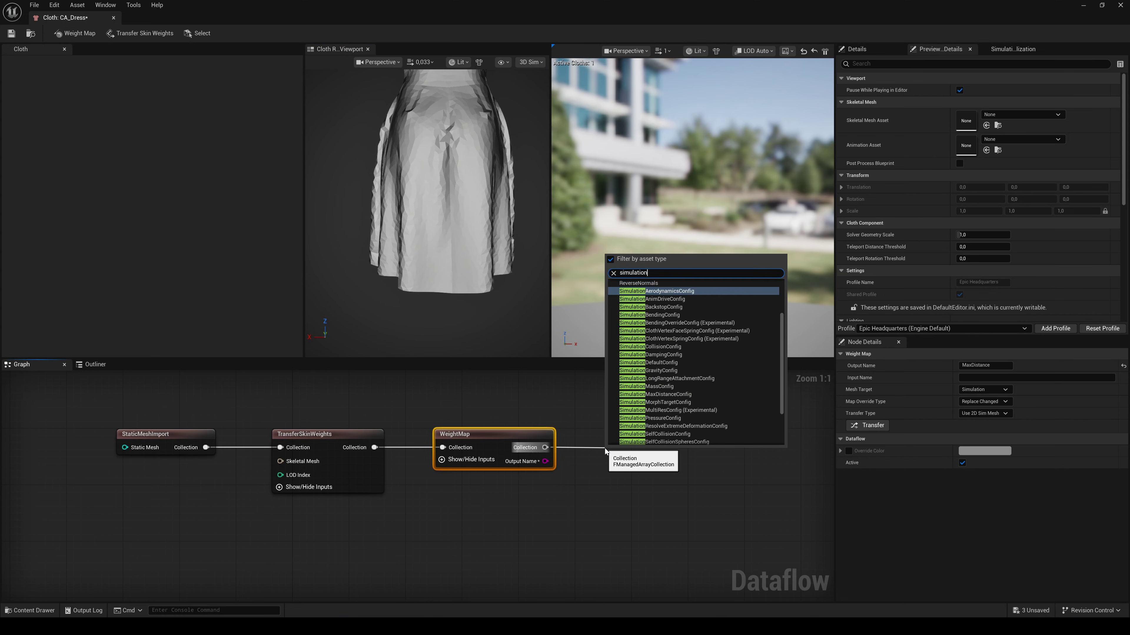
text(defau)
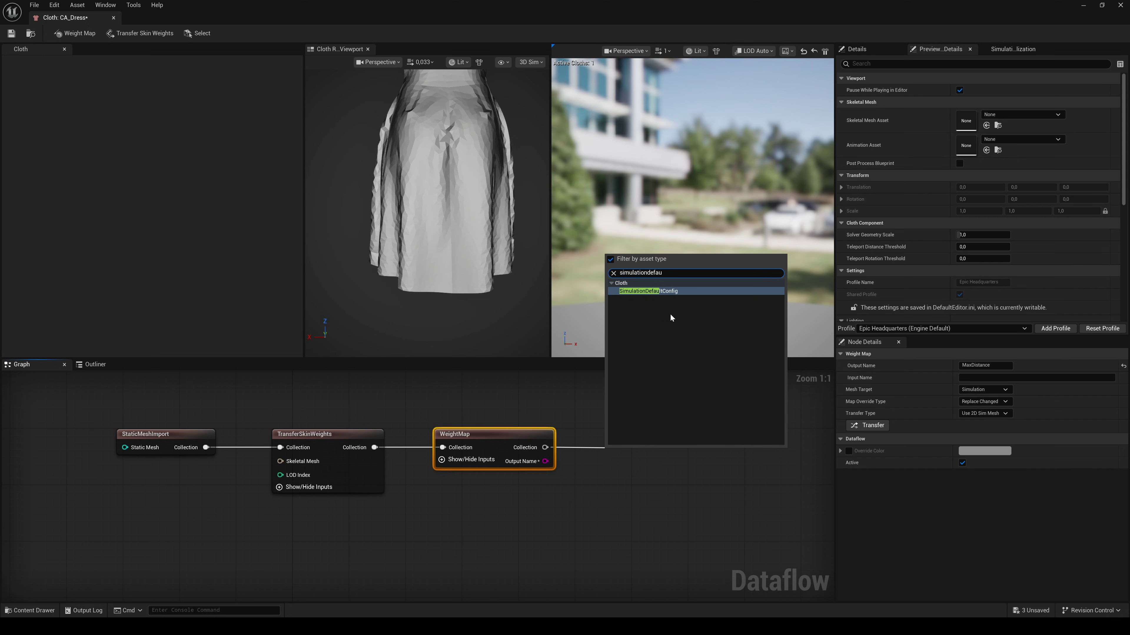
click(653, 291)
drag(646, 454, 652, 429)
right_drag(653, 428, 483, 425)
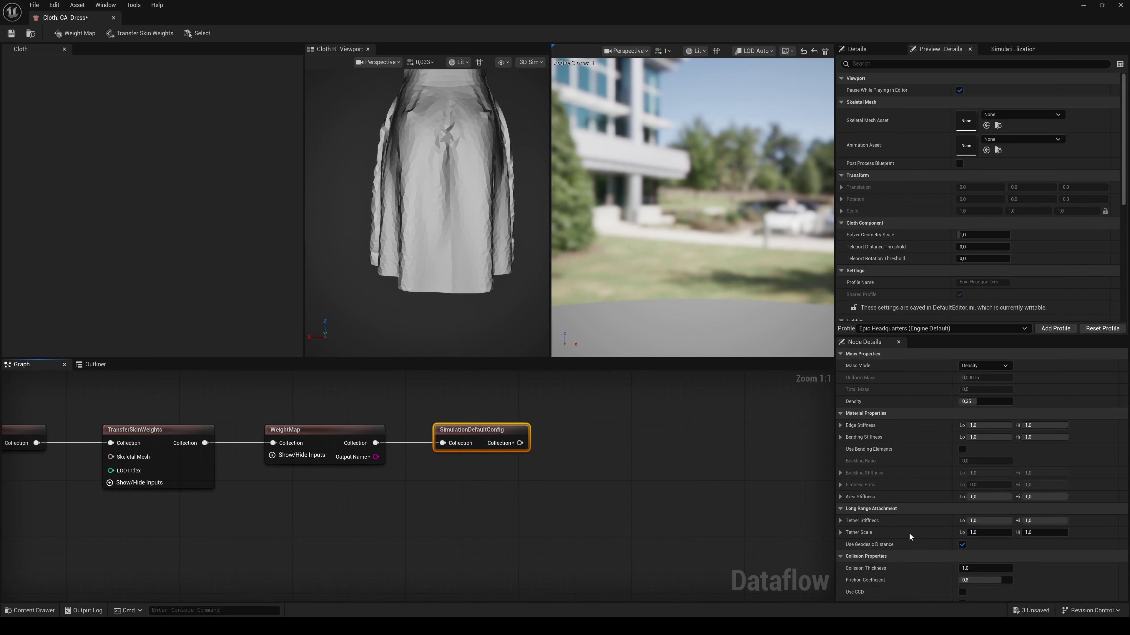
scroll(911, 537, down, 4)
scroll(951, 463, up, 2)
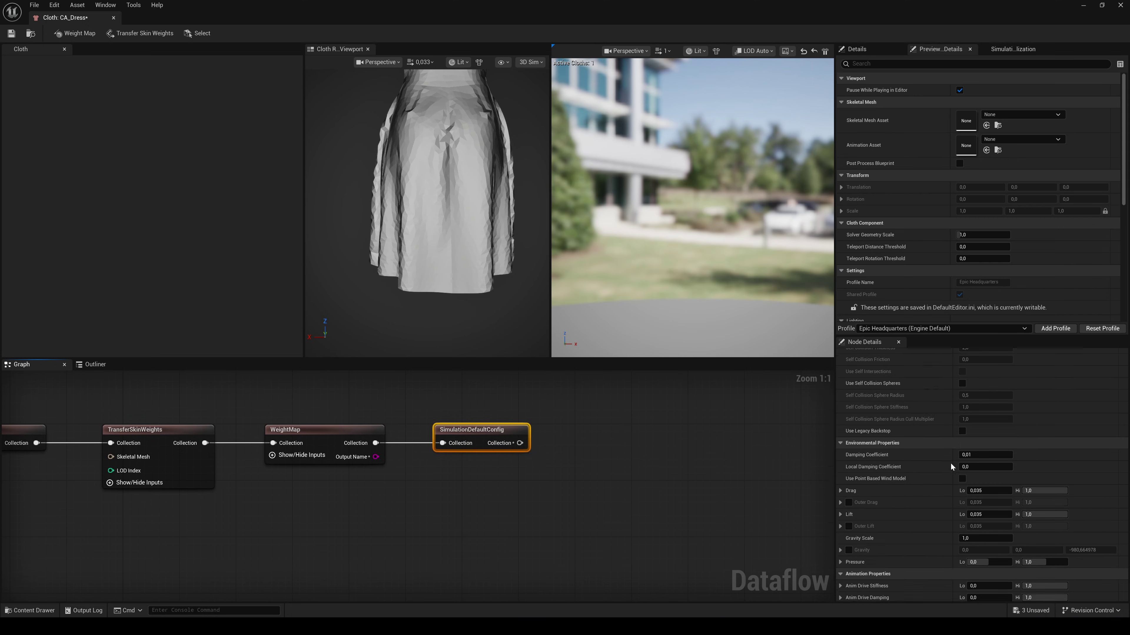
scroll(950, 464, up, 4)
Add a SimulationMaxDistanceConfig node fed by the SimulationDefaultConfig collection output
right_drag(578, 490, 478, 493)
drag(419, 447, 469, 447)
text(s)
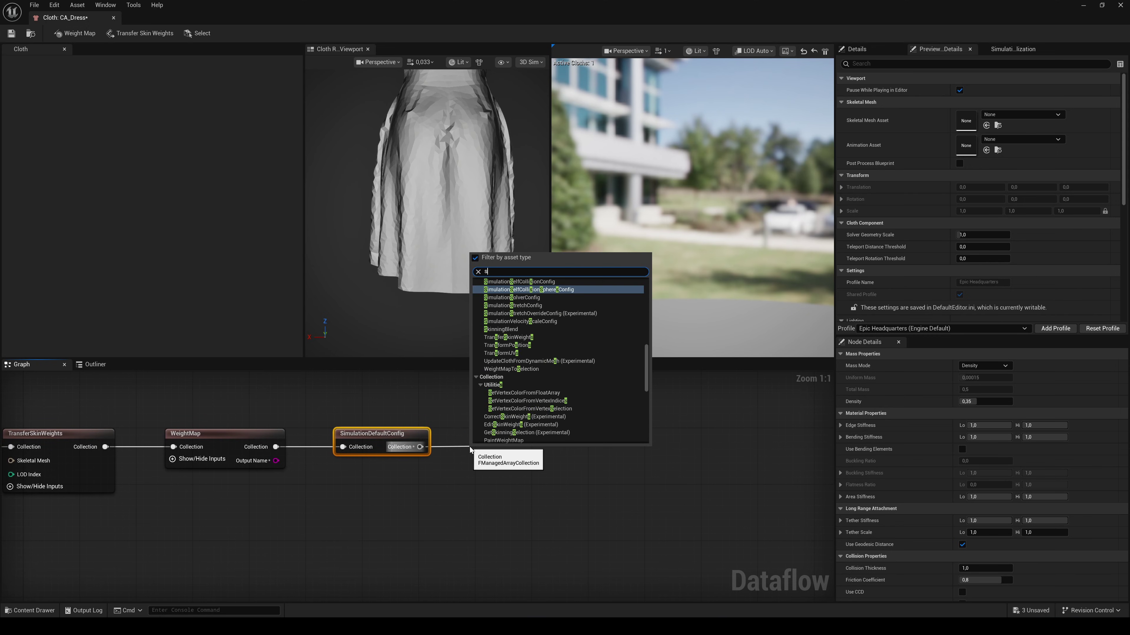
text(imulationmax)
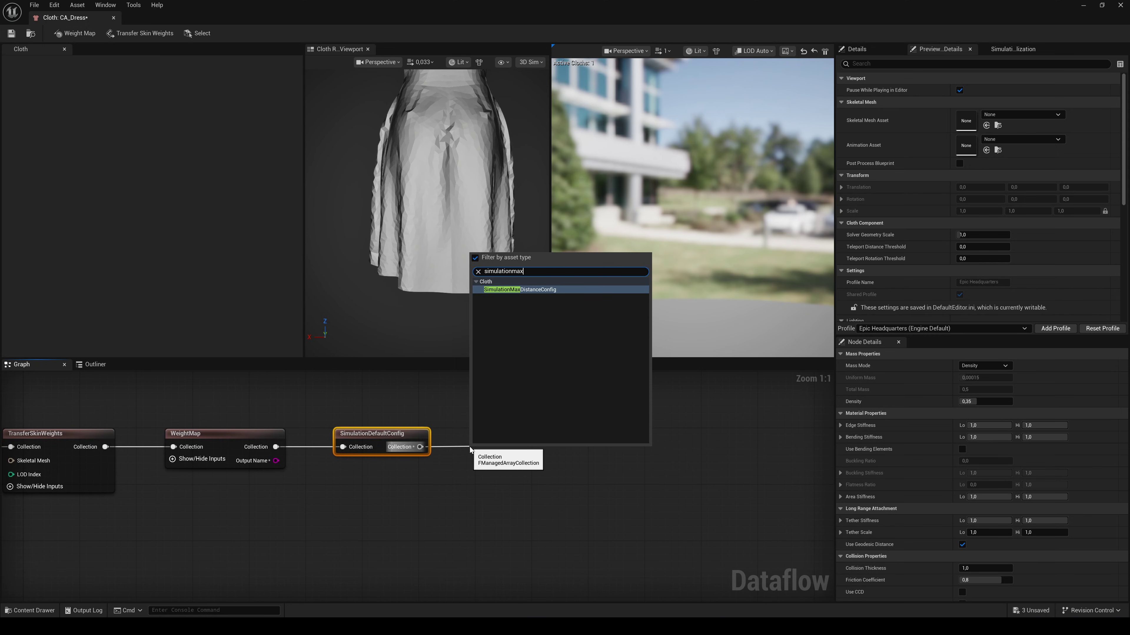
click(529, 290)
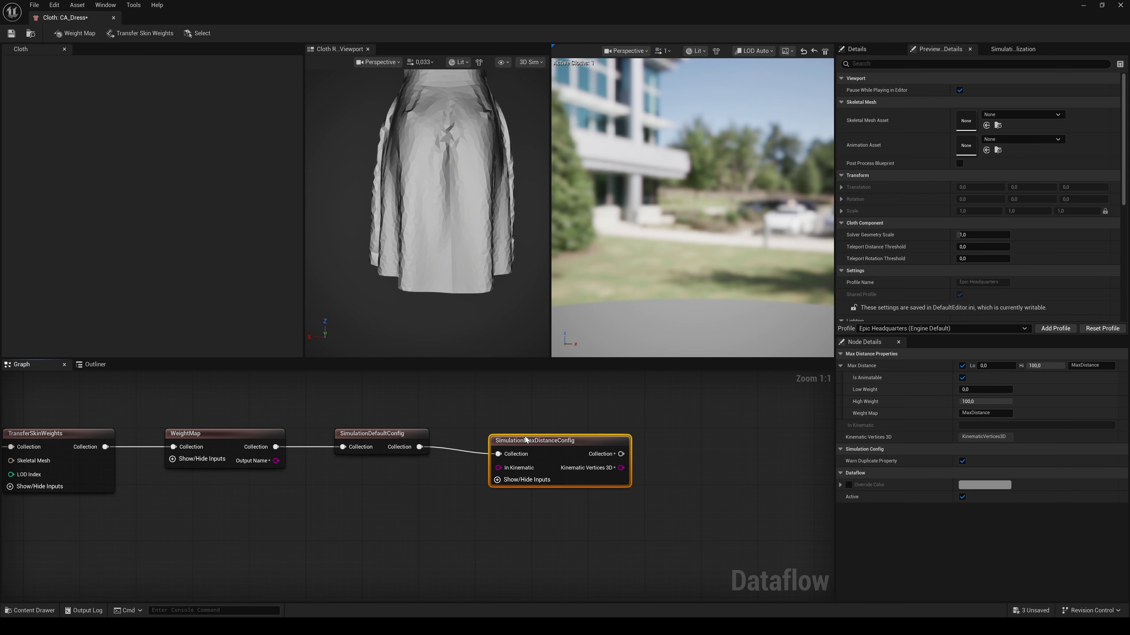
Show all inputs of the SimulationMaxDistanceConfig node and connect the WeightMap node's Output Name to its Max Distance Weight Map input
click(497, 473)
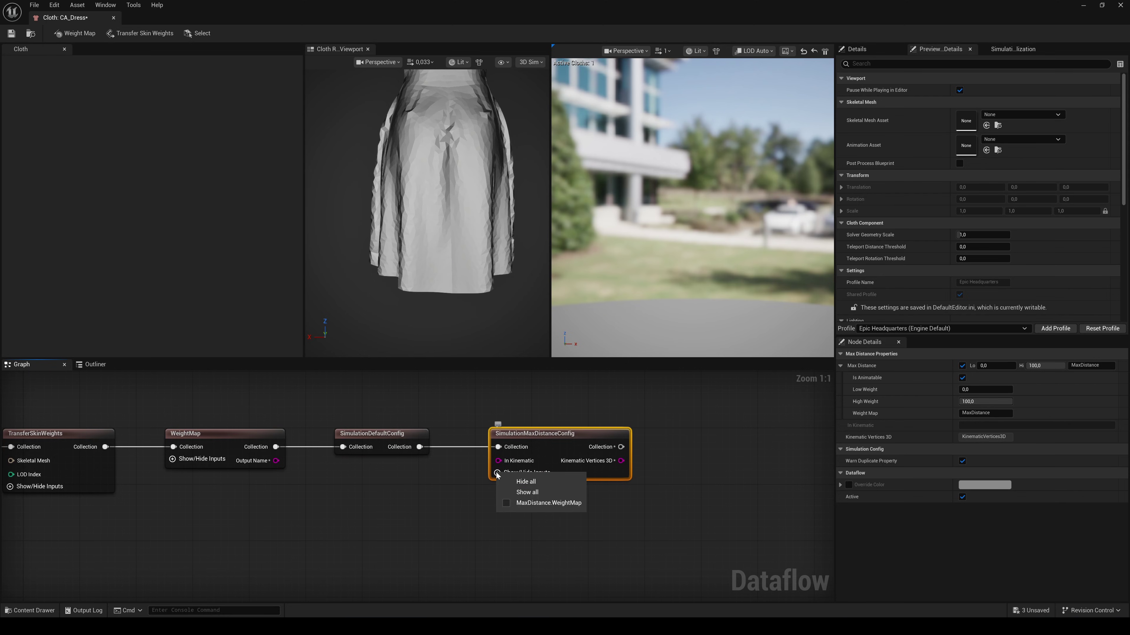
click(528, 492)
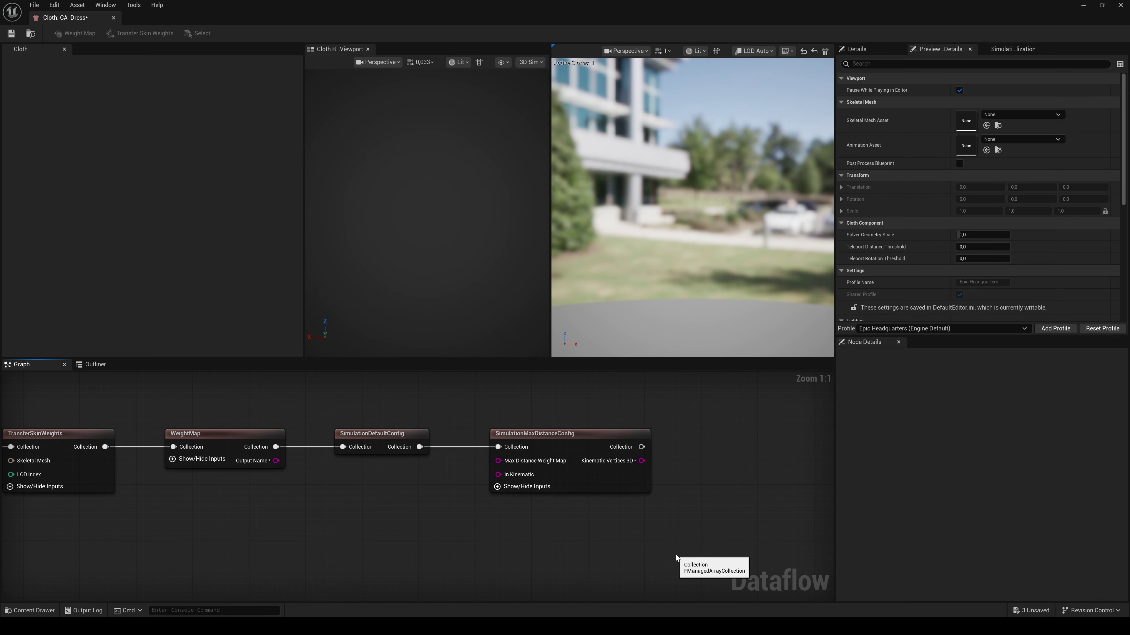
double_click(244, 461)
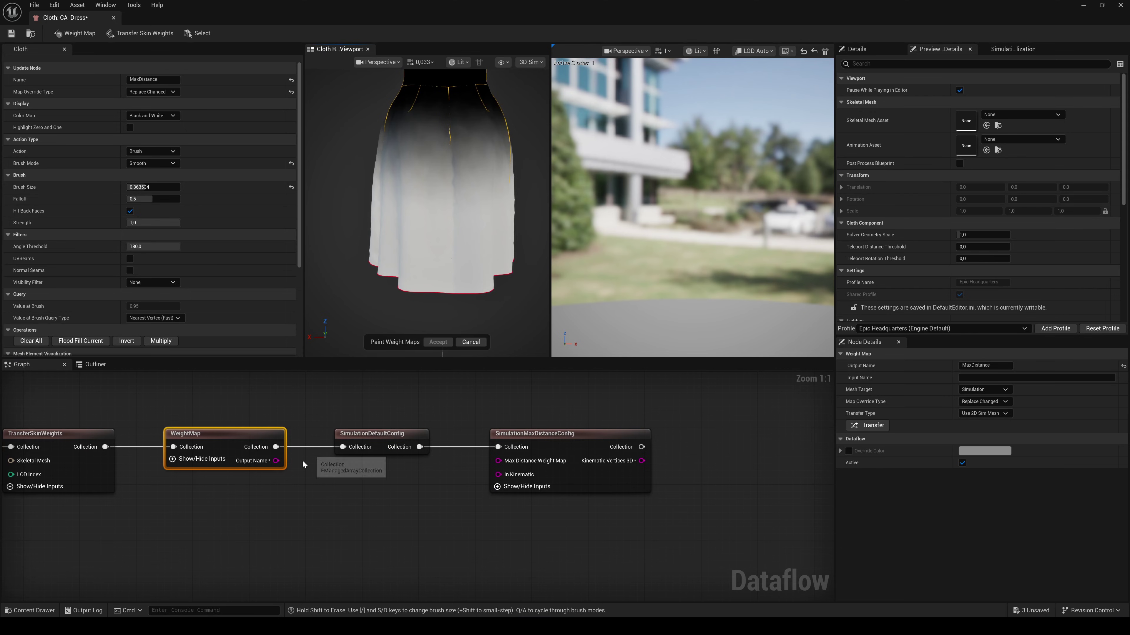
drag(277, 461, 356, 465)
drag(490, 464, 498, 461)
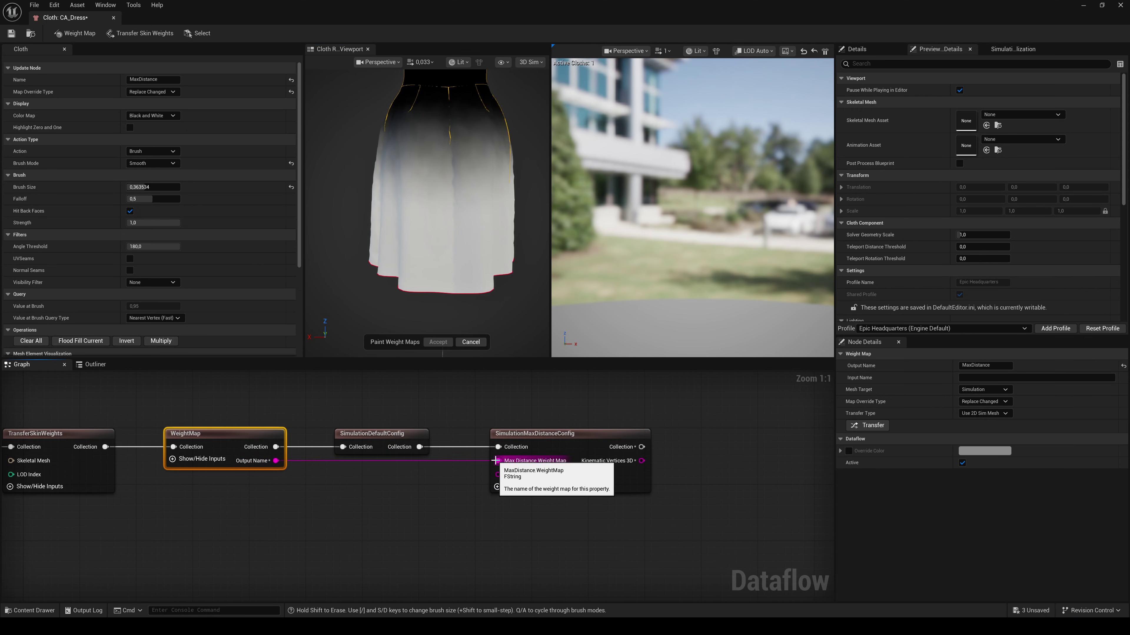
Add a SetPhysicsAsset node fed by the SimulationMaxDistanceConfig collection output and line it up with the other nodes
right_drag(724, 523, 460, 521)
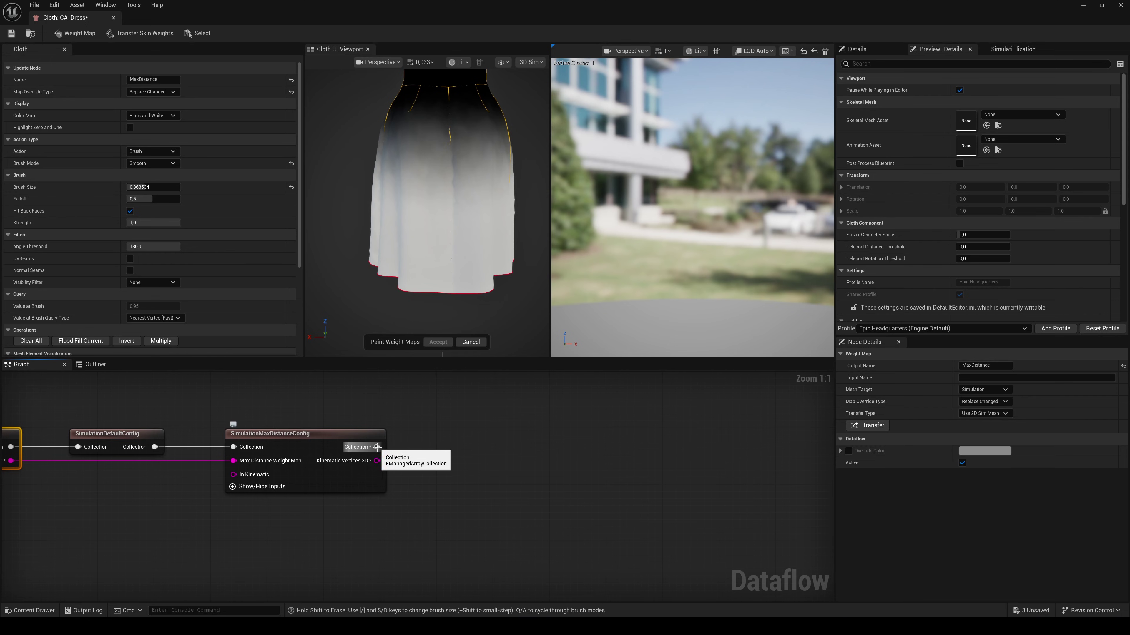
drag(377, 447, 453, 448)
text(setphy)
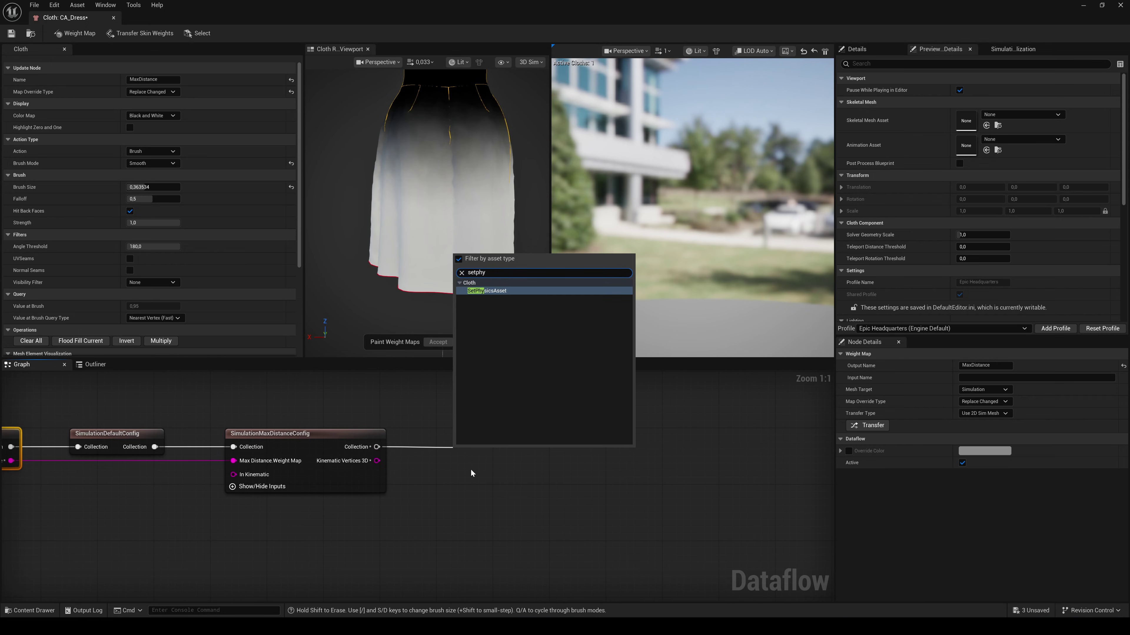
click(487, 291)
drag(488, 454, 476, 435)
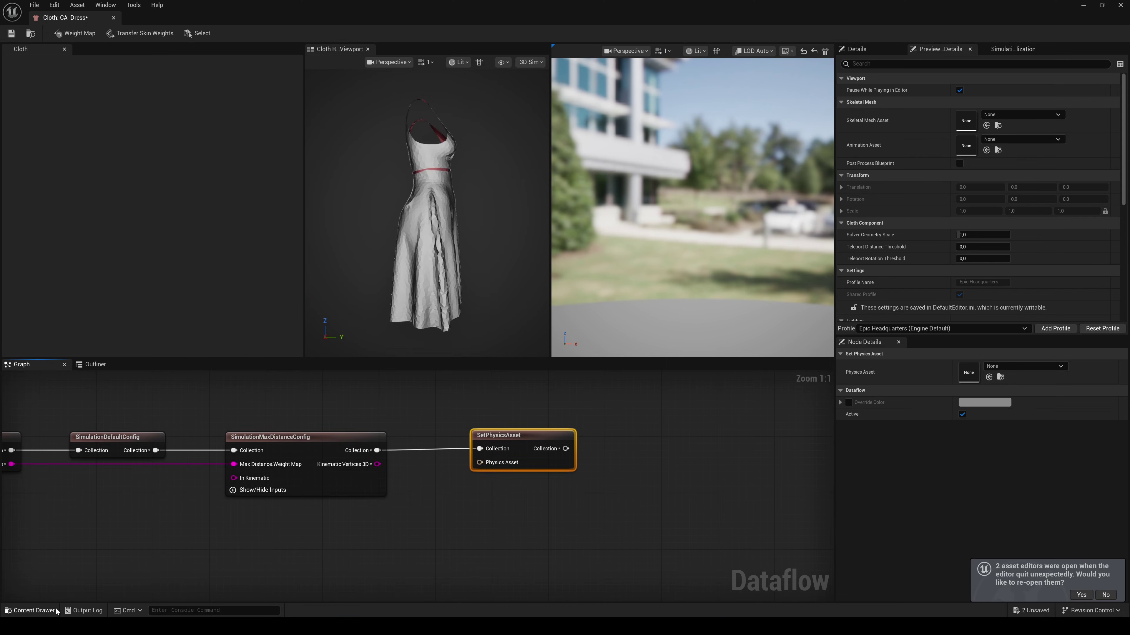
Duplicate the PHYS_MH_Chaos physics asset as PHYS_MH_Chaos1 in the Body folder and assign the copy to the SetPhysicsAsset node
click(29, 611)
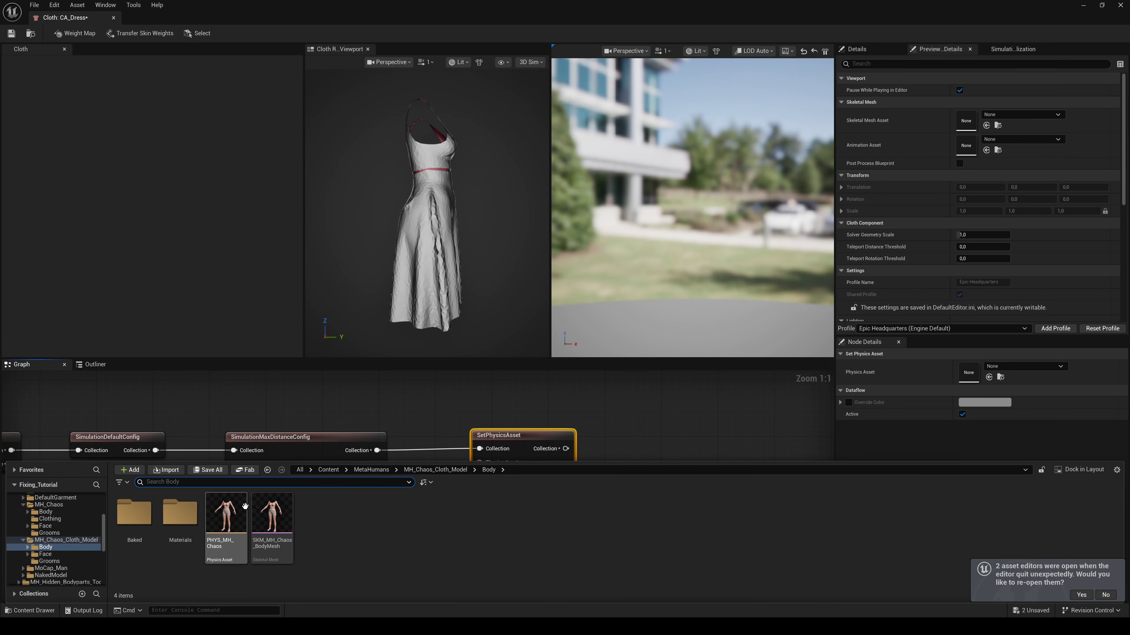
right_click(225, 516)
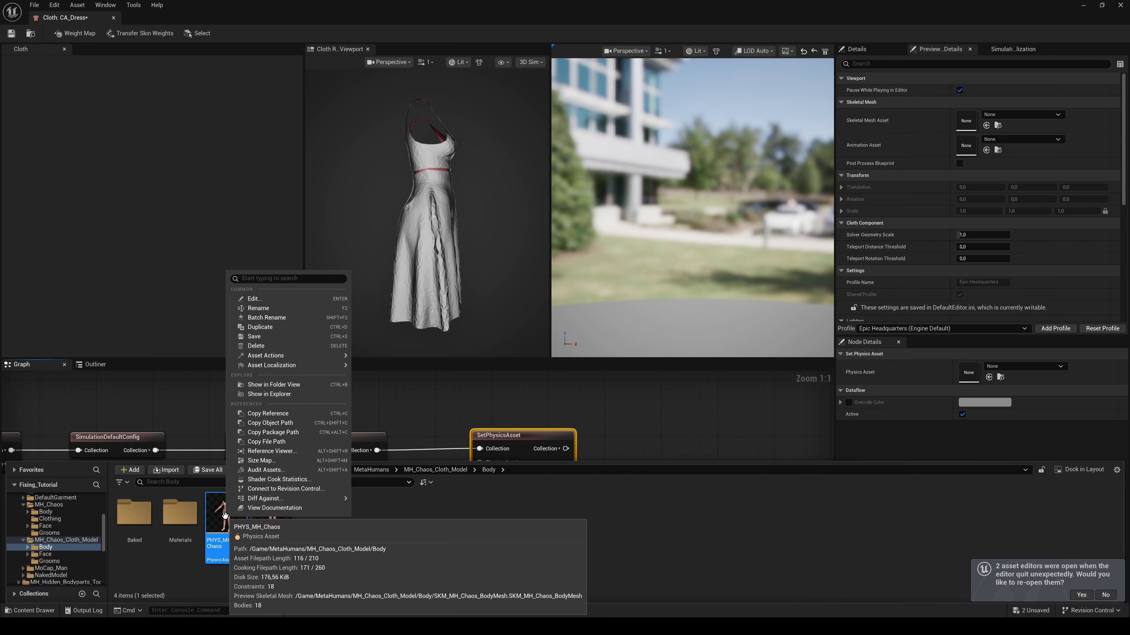
click(263, 330)
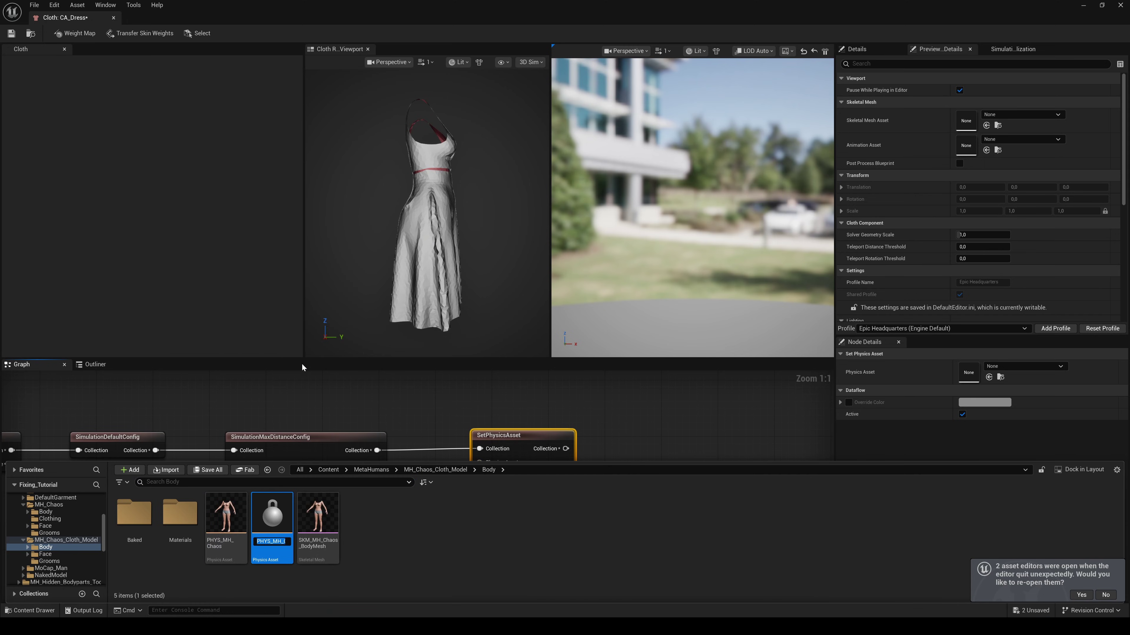
key(Return)
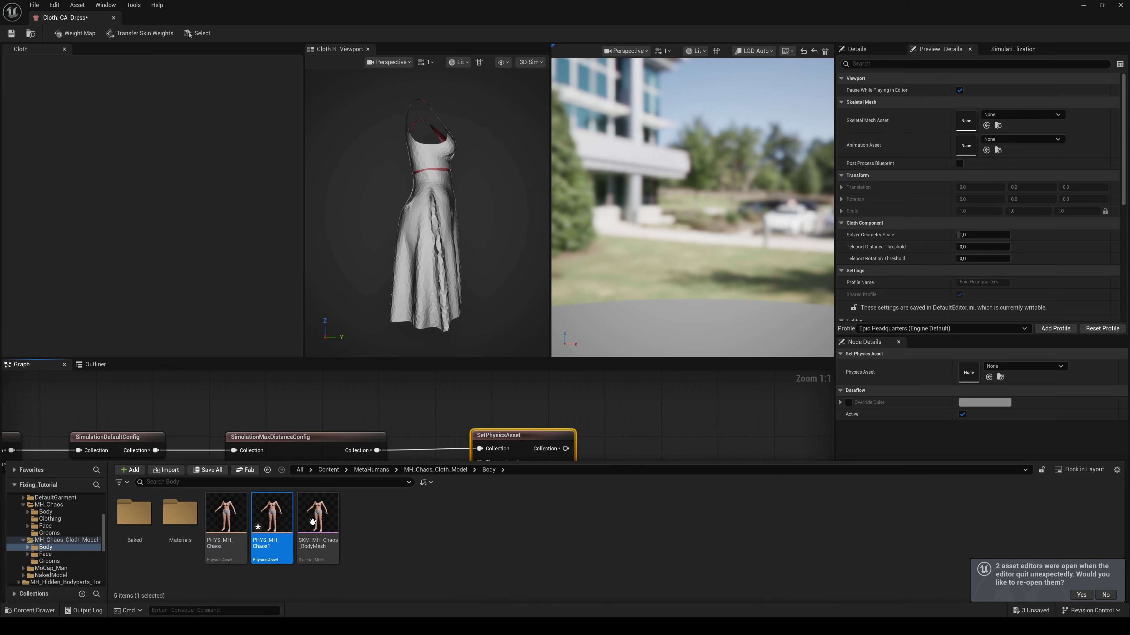
mouse_move(269, 511)
drag(269, 516, 971, 377)
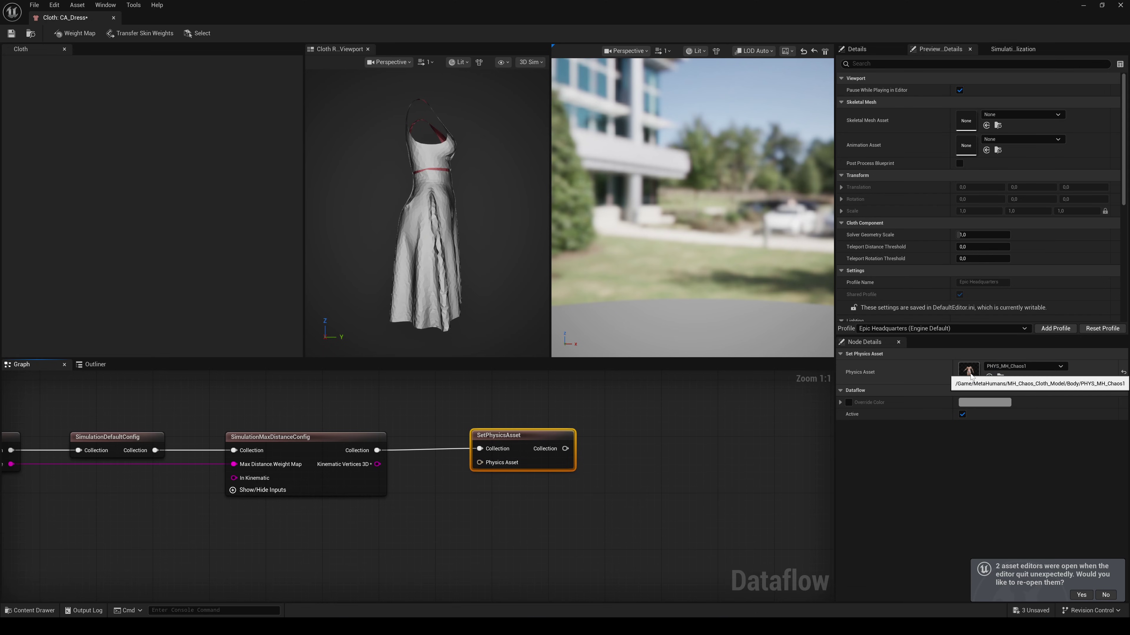
Add a ClothAssetTerminal node fed by the SetPhysicsAsset collection output
drag(565, 449, 625, 450)
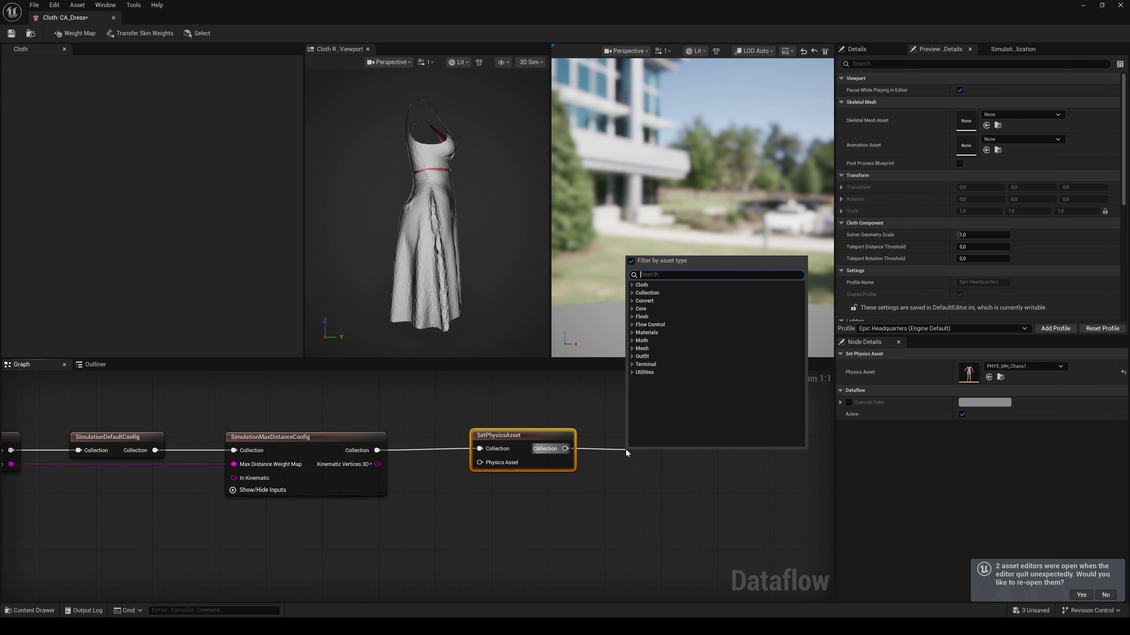
text(cloth)
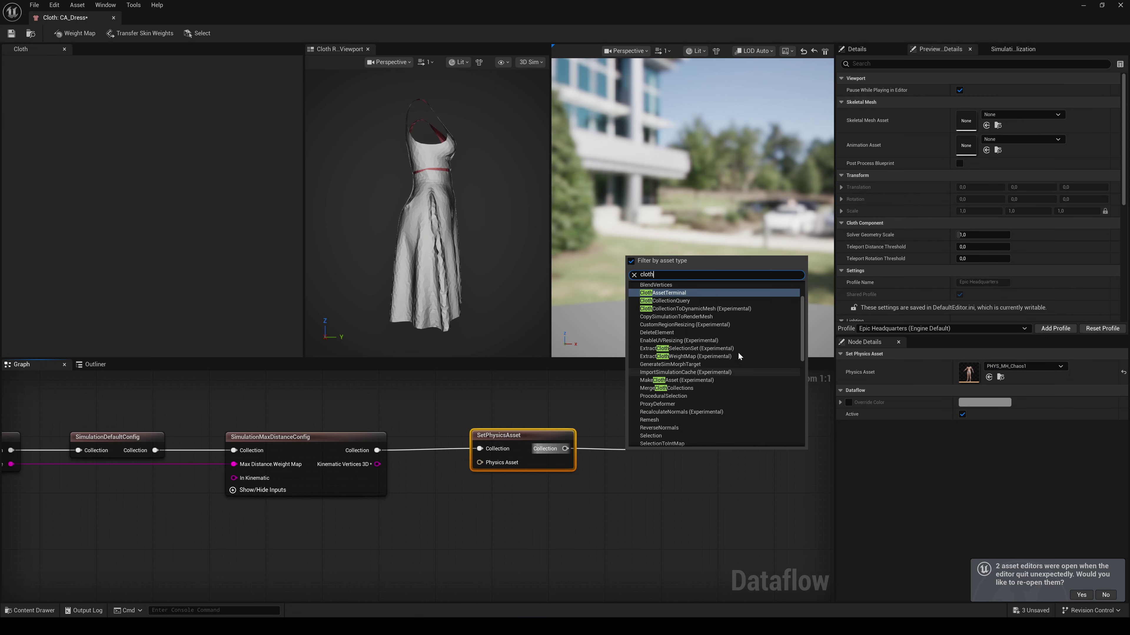
click(678, 293)
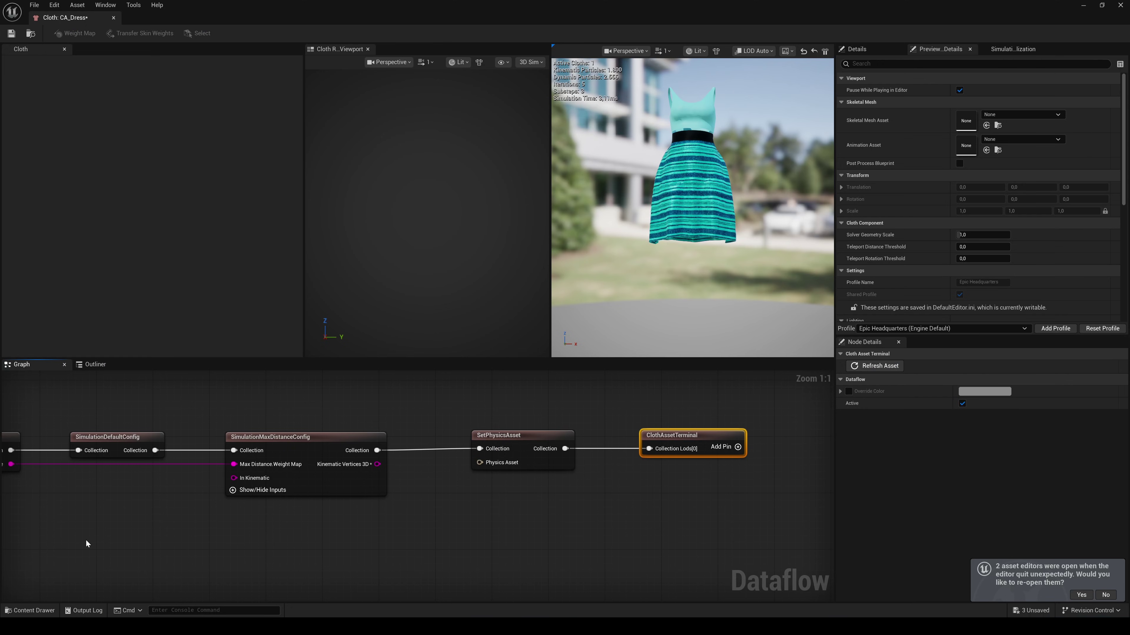
Set the preview skeletal mesh to SKM_MH_Chaos_BodyMesh and play the AS_MH_Neutral_Walk_Loop_F animation on it
click(49, 612)
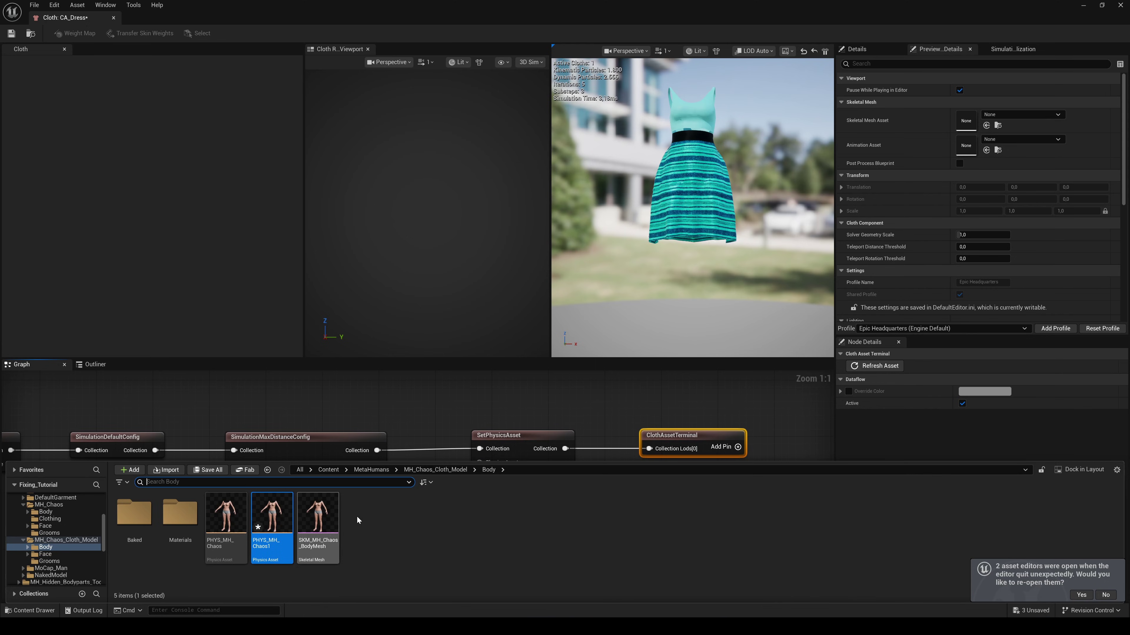
drag(325, 515, 968, 119)
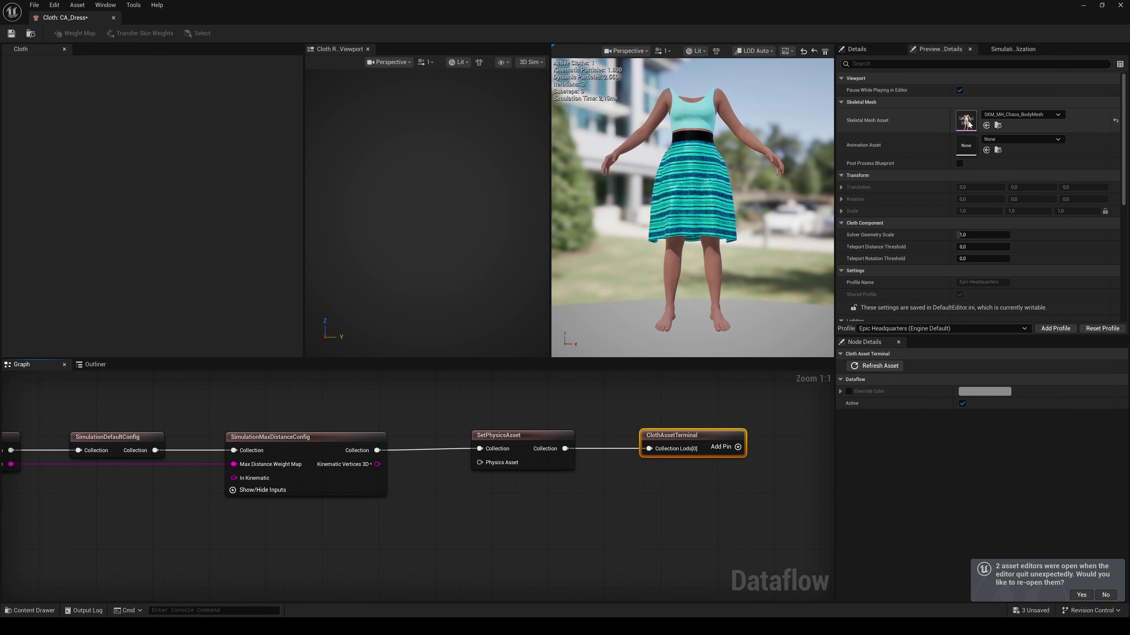
click(1025, 141)
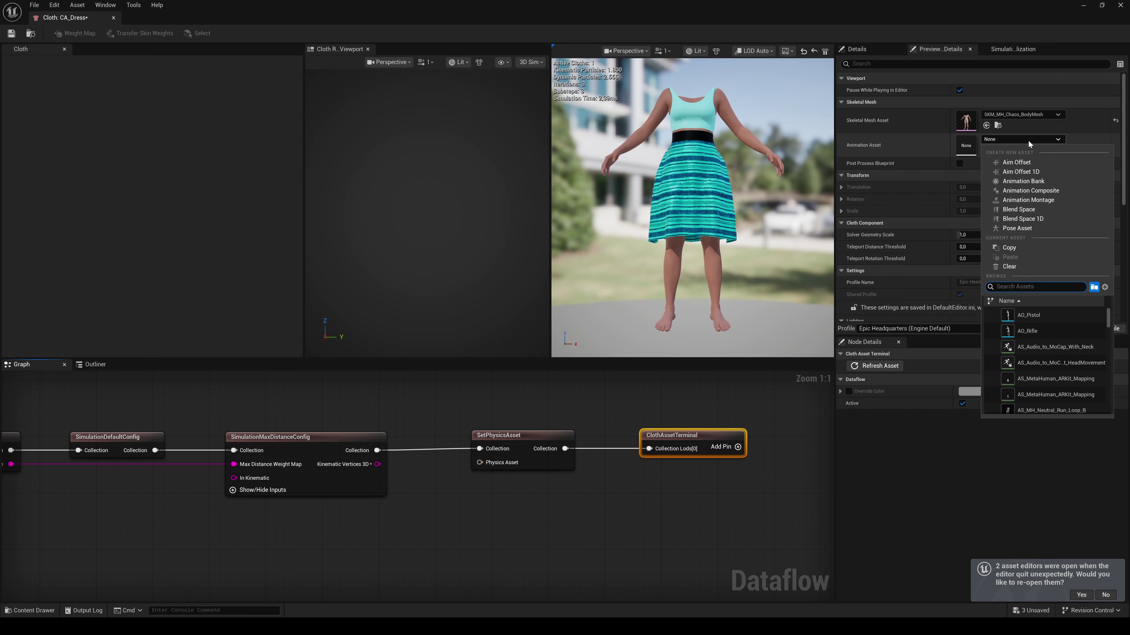
text(walk)
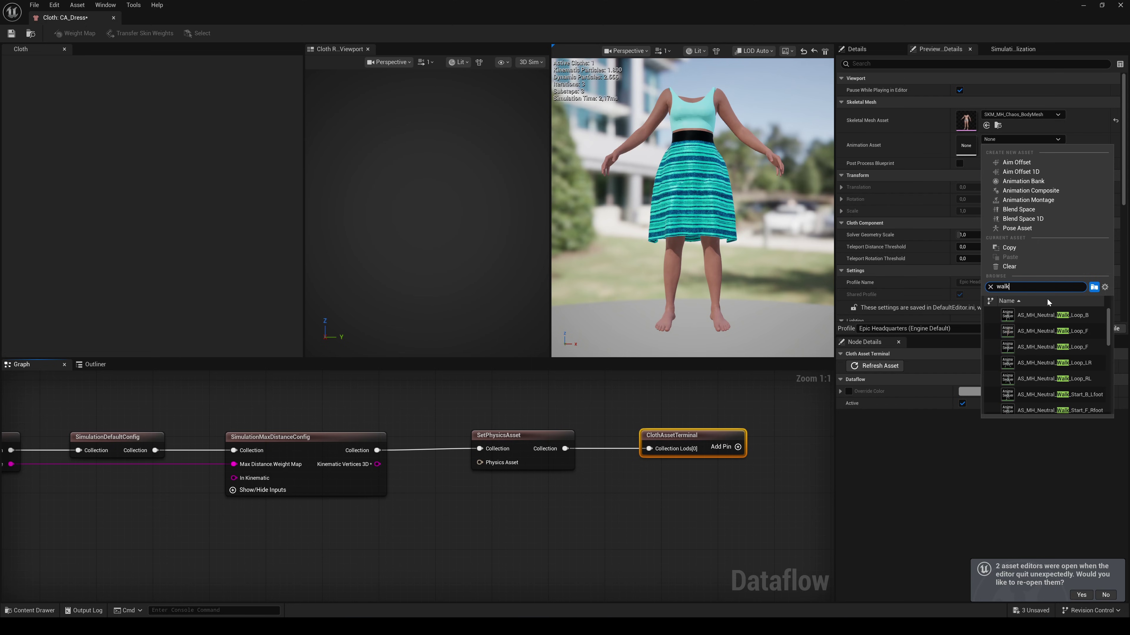
click(1044, 331)
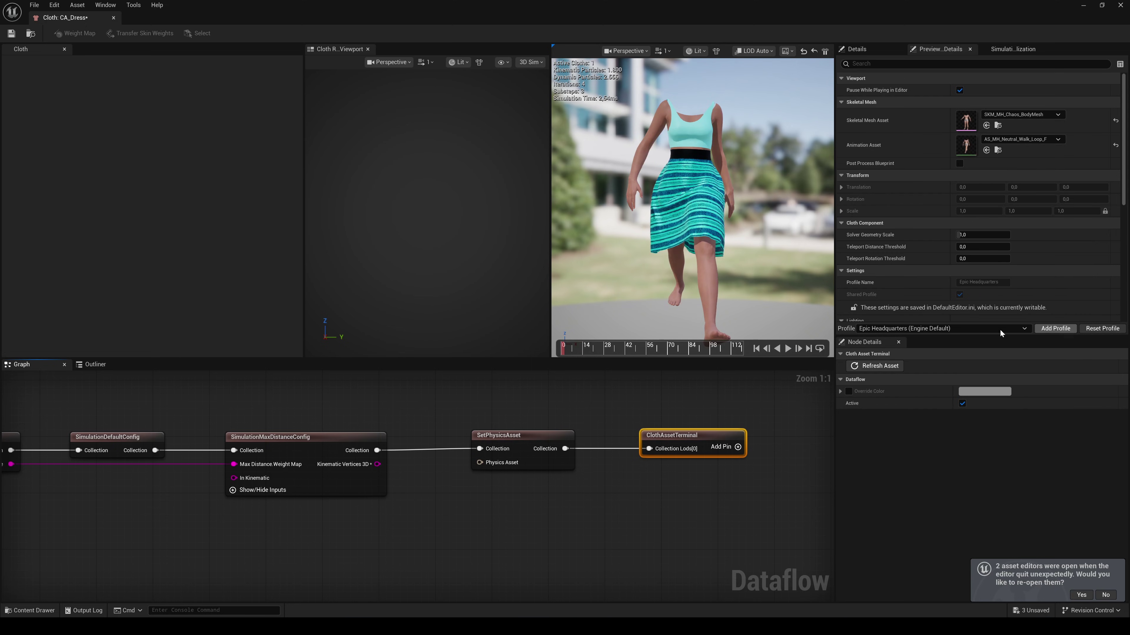
click(788, 348)
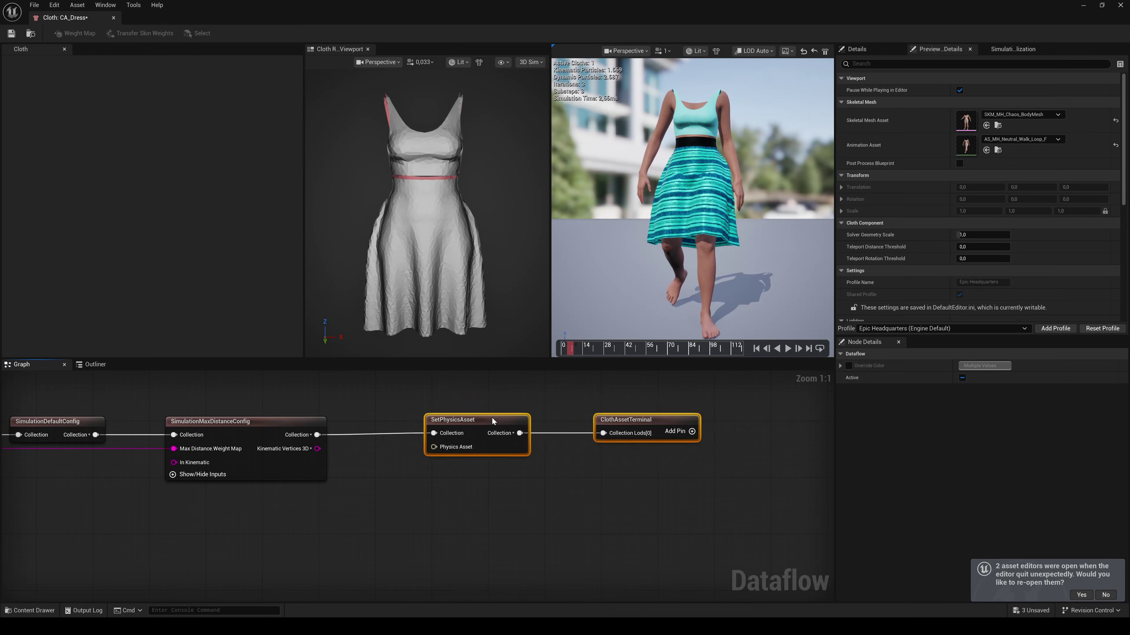
Insert a SimulationAerodynamicsConfig node with wind velocity 5, 5, 0 between SimulationMaxDistanceConfig and SetPhysicsAsset, and play the walk animation
drag(467, 420, 580, 420)
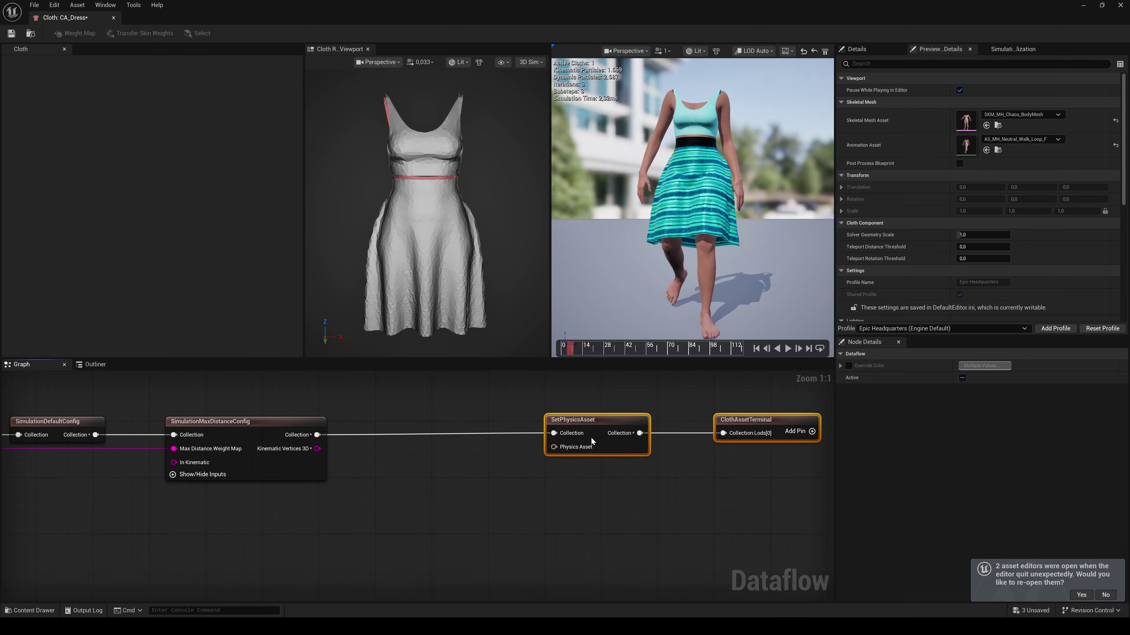
drag(317, 435, 425, 476)
text(aero)
click(449, 333)
drag(316, 435, 384, 489)
drag(479, 490, 554, 433)
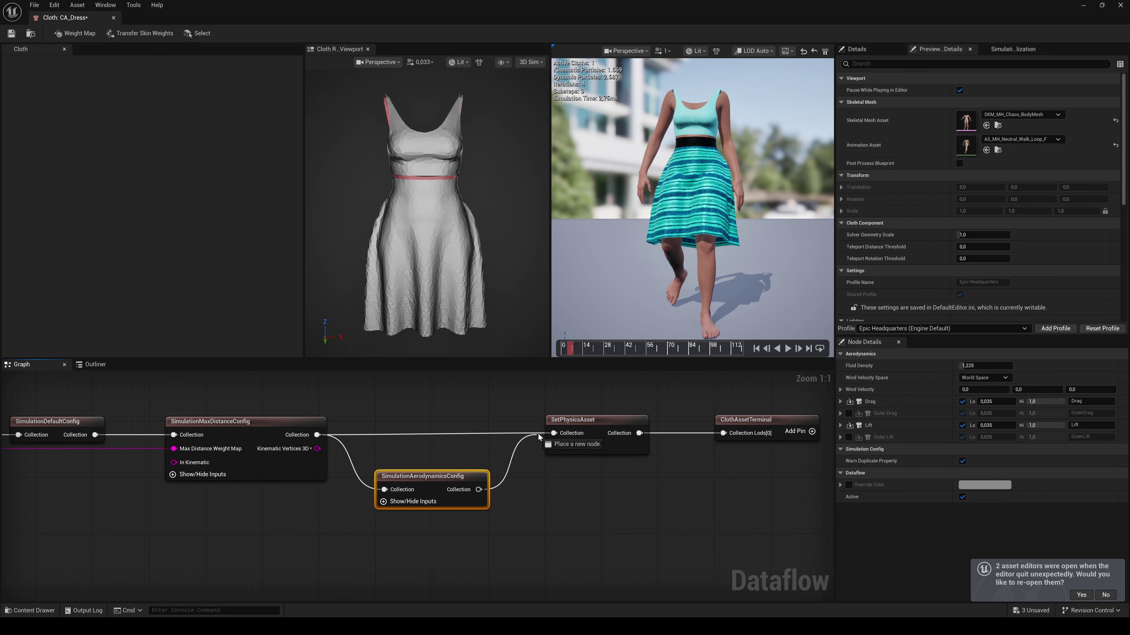
drag(431, 478, 431, 421)
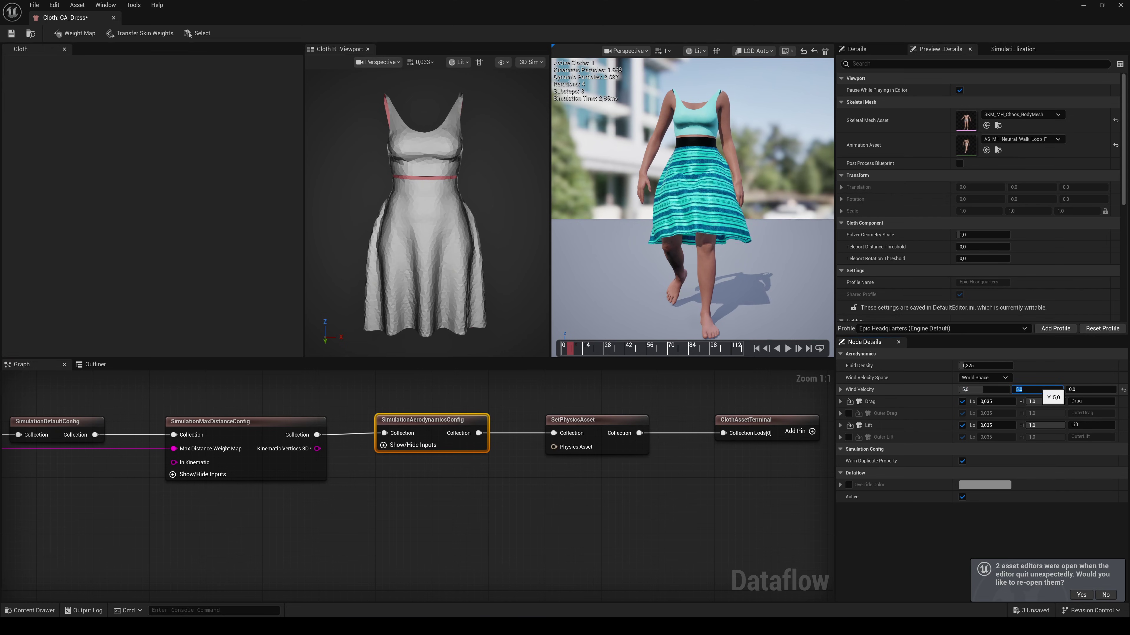
click(789, 350)
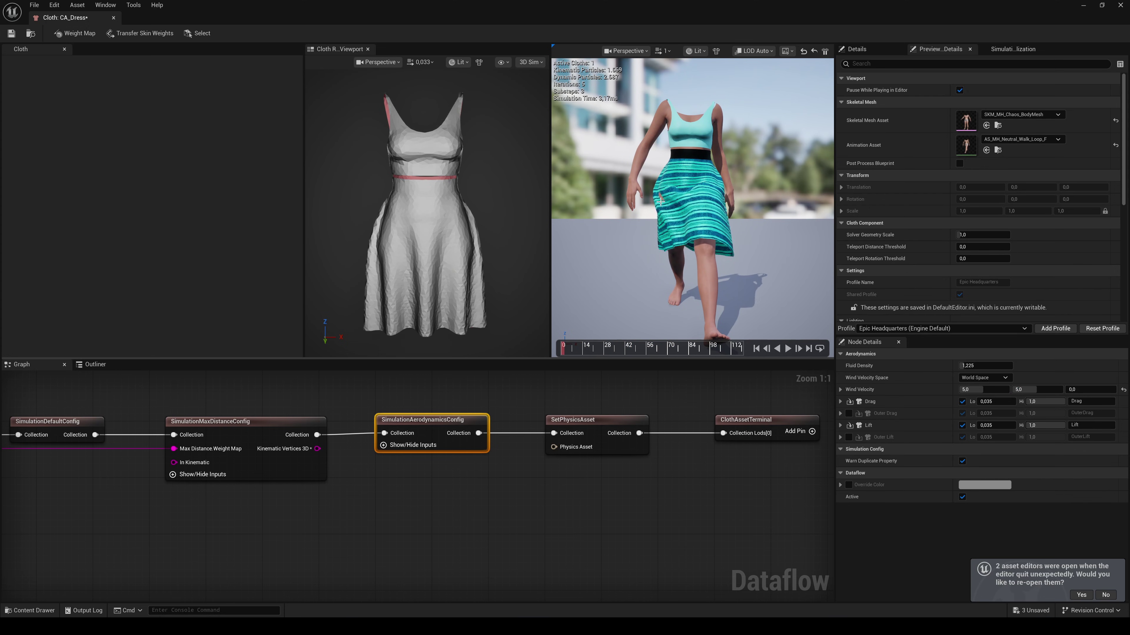
Reopen the WeightMap node's MaxDistance map, smooth the black-to-white transition along the skirt front, and accept the painting
right_drag(206, 400, 482, 396)
right_drag(260, 393, 414, 394)
click(300, 422)
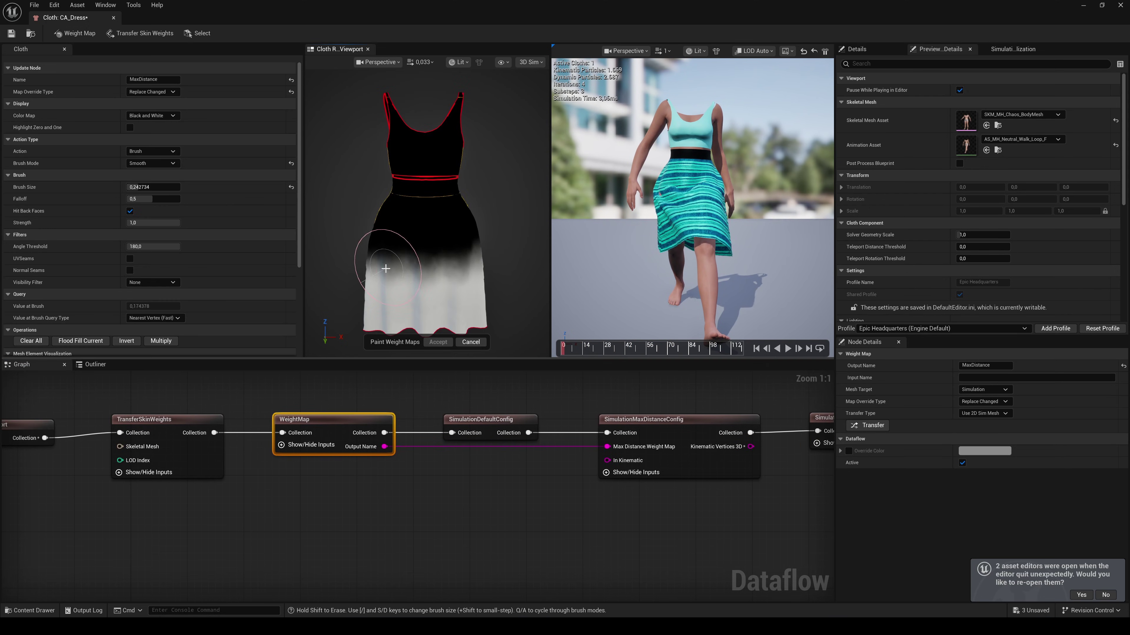
drag(378, 243, 382, 260)
click(437, 342)
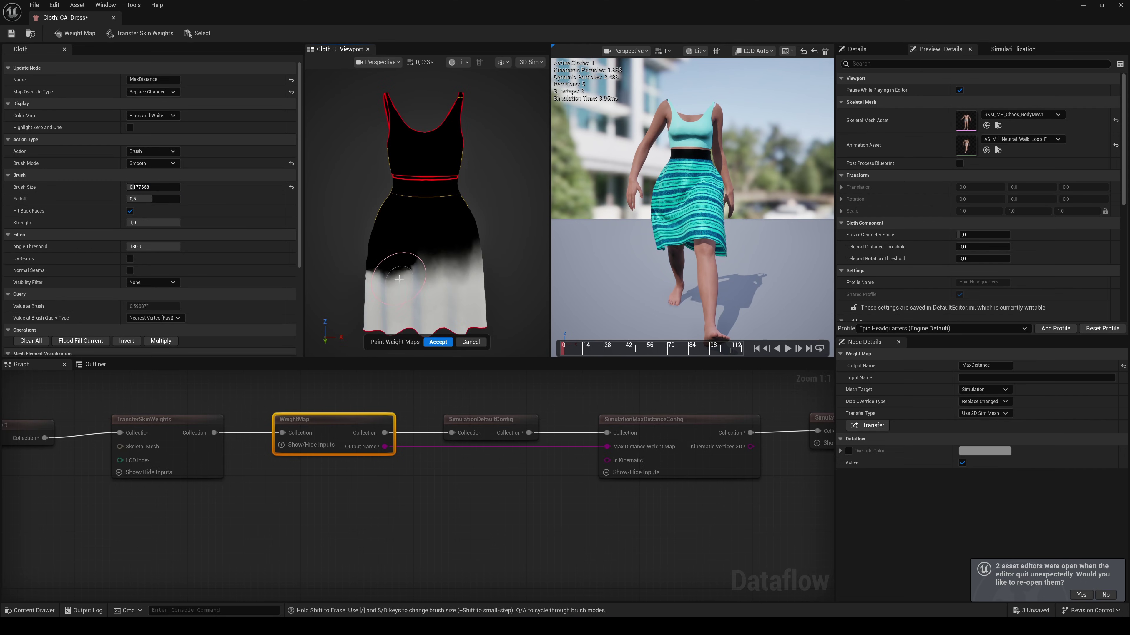
click(439, 342)
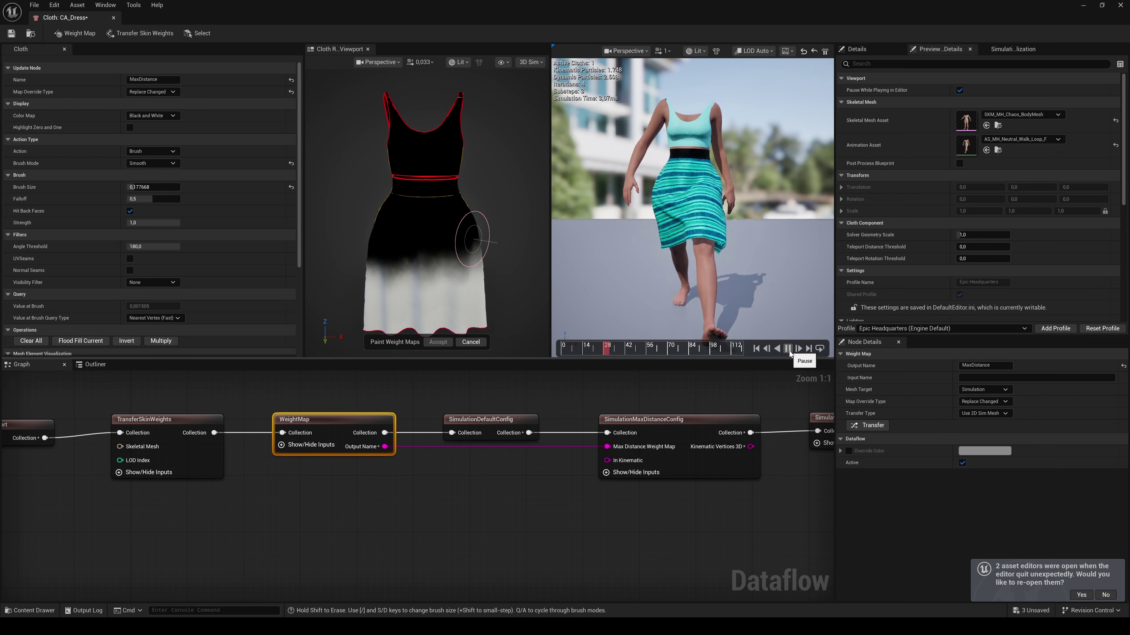
Smooth the MaxDistance transition further around the skirt's side with a larger brush and check it from behind in the walk animation
mouse_move(474, 250)
mouse_down()
mouse_move(462, 289)
mouse_move(422, 236)
mouse_move(365, 236)
mouse_up()
key(bracketright)
key(bracketright)
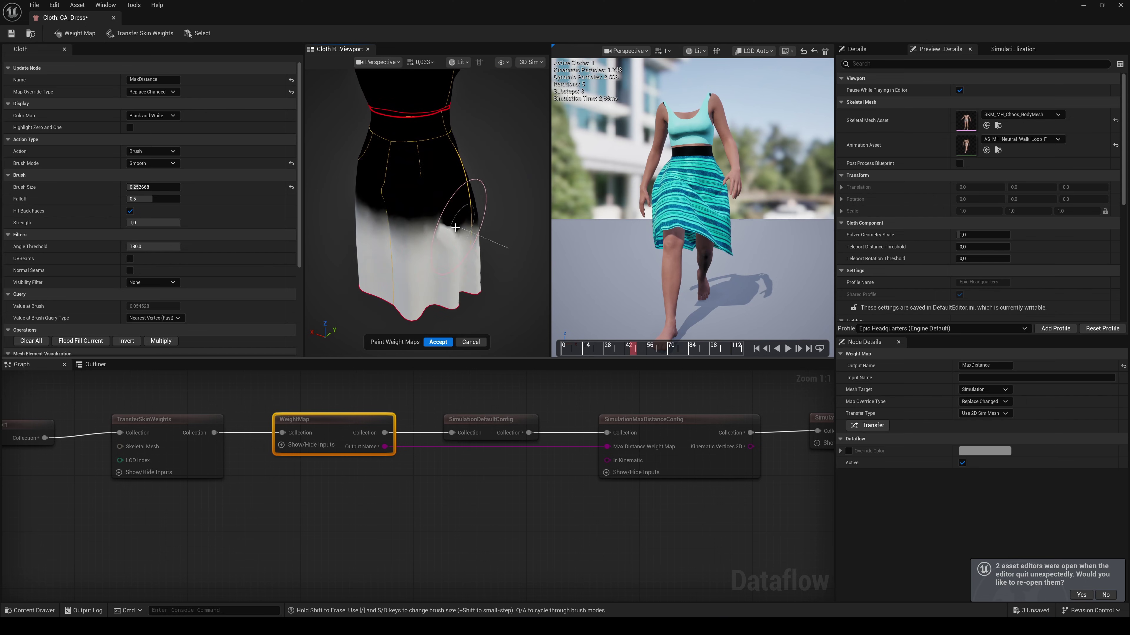
key(bracketright)
drag(462, 218, 474, 245)
alt+drag(638, 253, 769, 253)
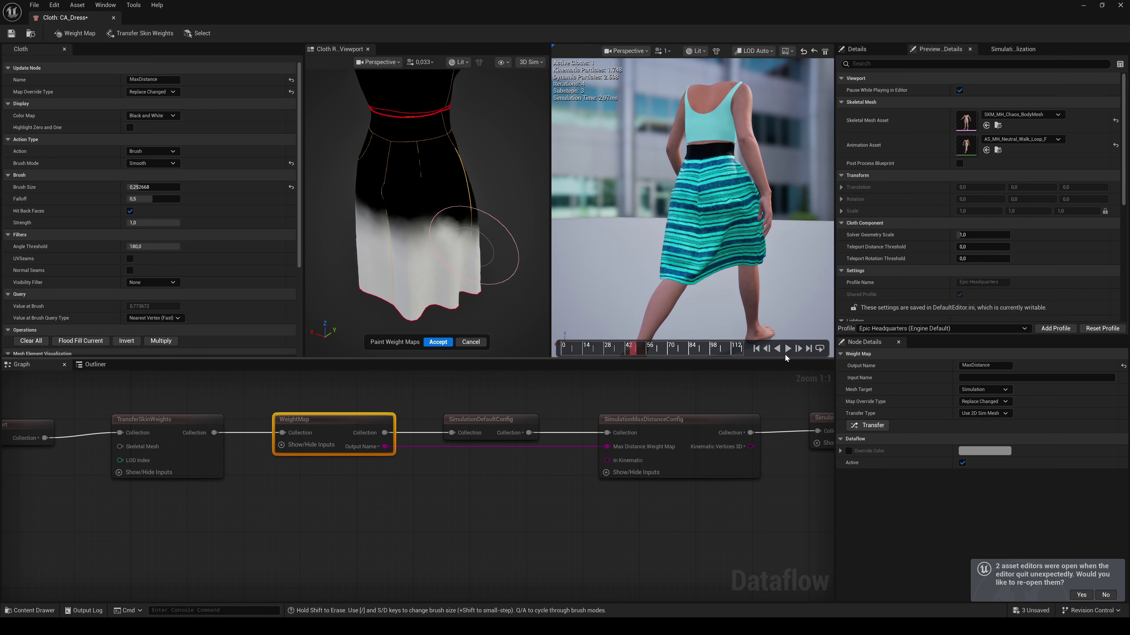
click(786, 349)
alt+drag(770, 317, 641, 318)
click(786, 349)
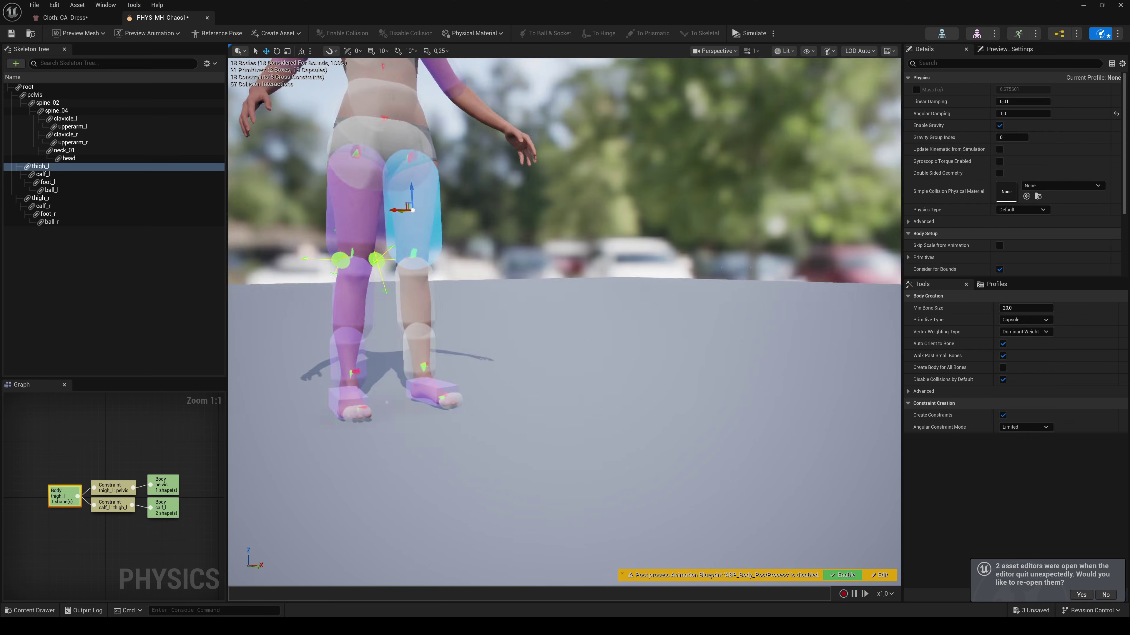
In PHYS_MH_Chaos1, move the thigh_l body away from the leg and save, and play the walk animation in CA_Dress
right_drag(565, 321, 636, 338)
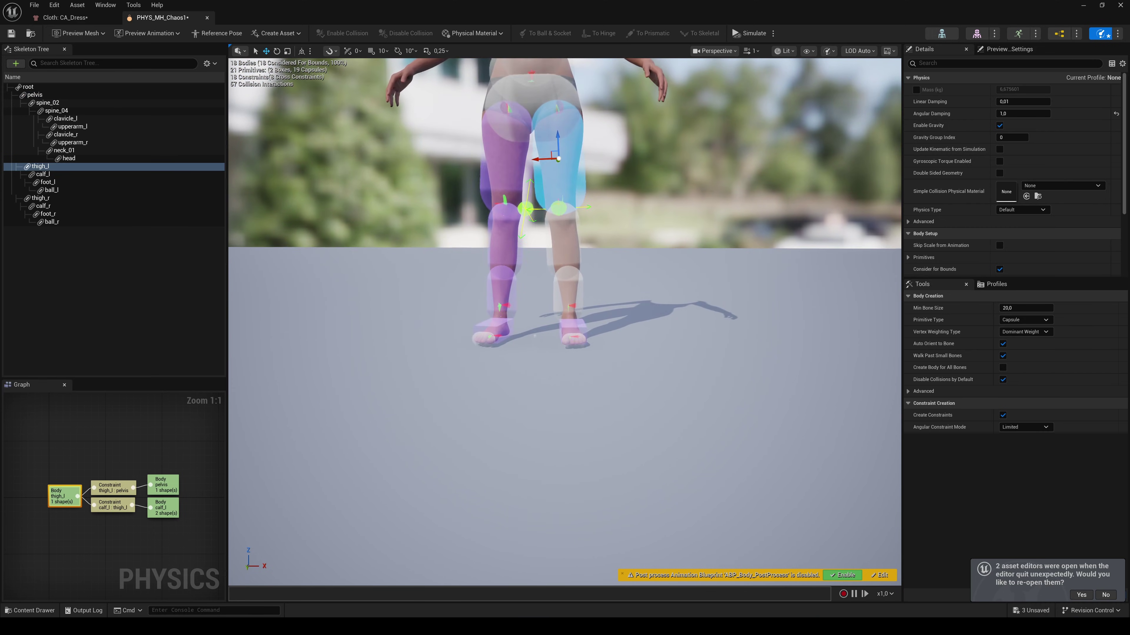
middle_drag(564, 322, 565, 187)
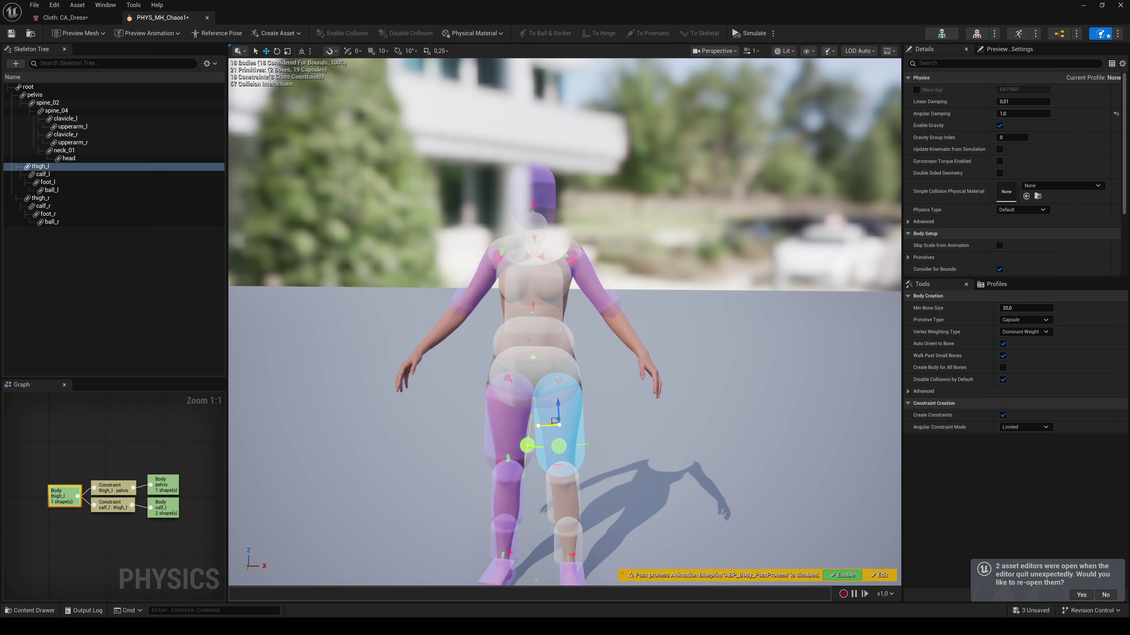
drag(538, 426, 734, 413)
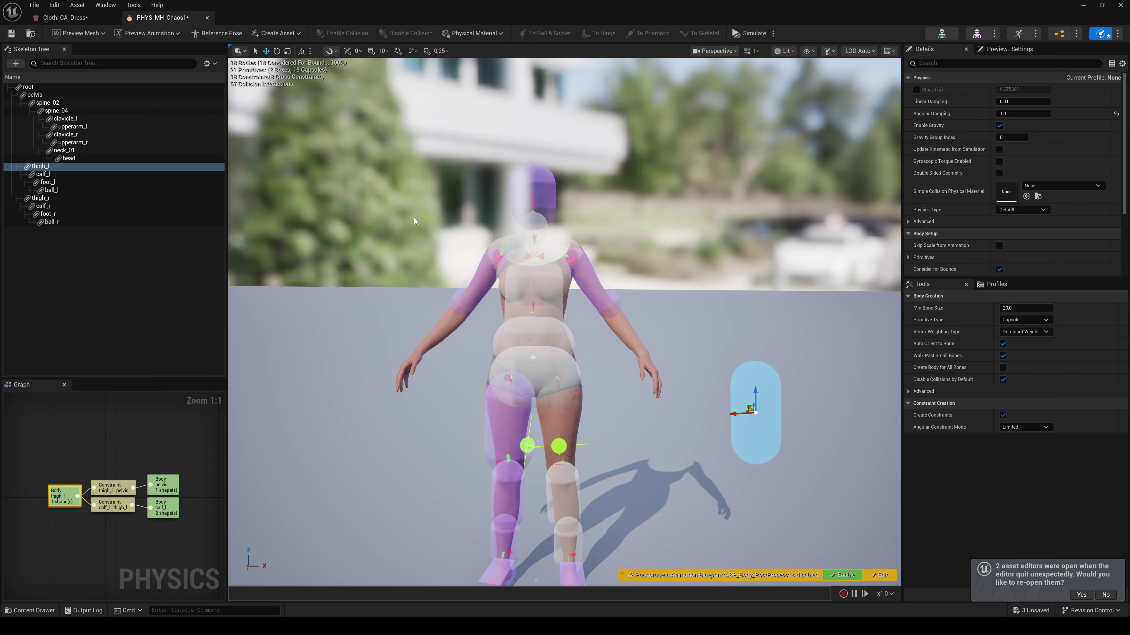
click(12, 33)
click(73, 18)
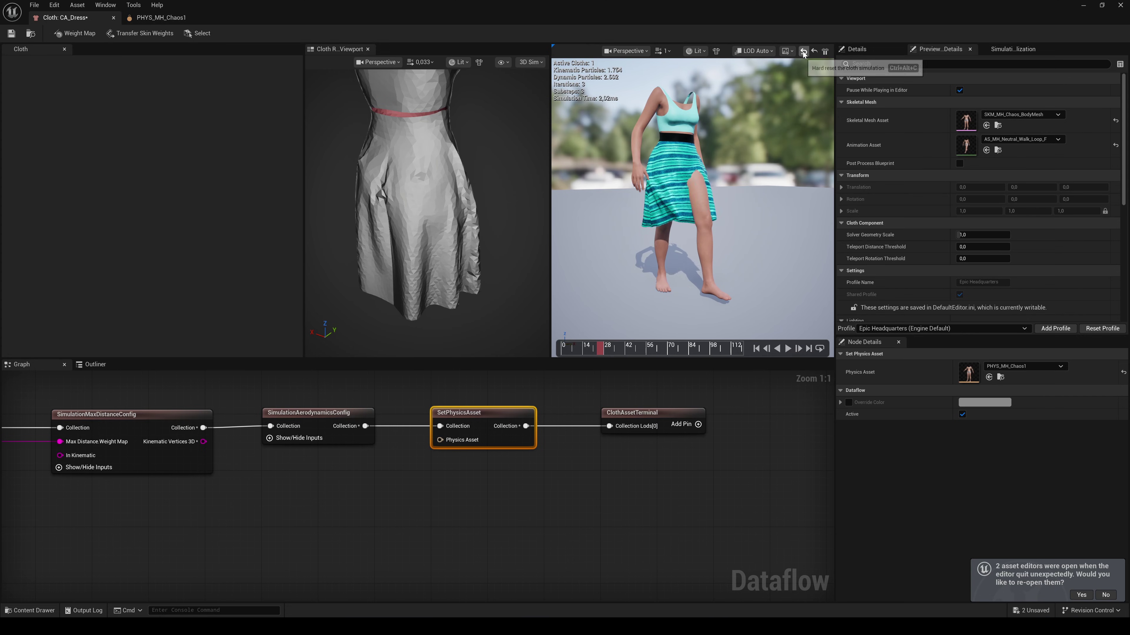
click(787, 349)
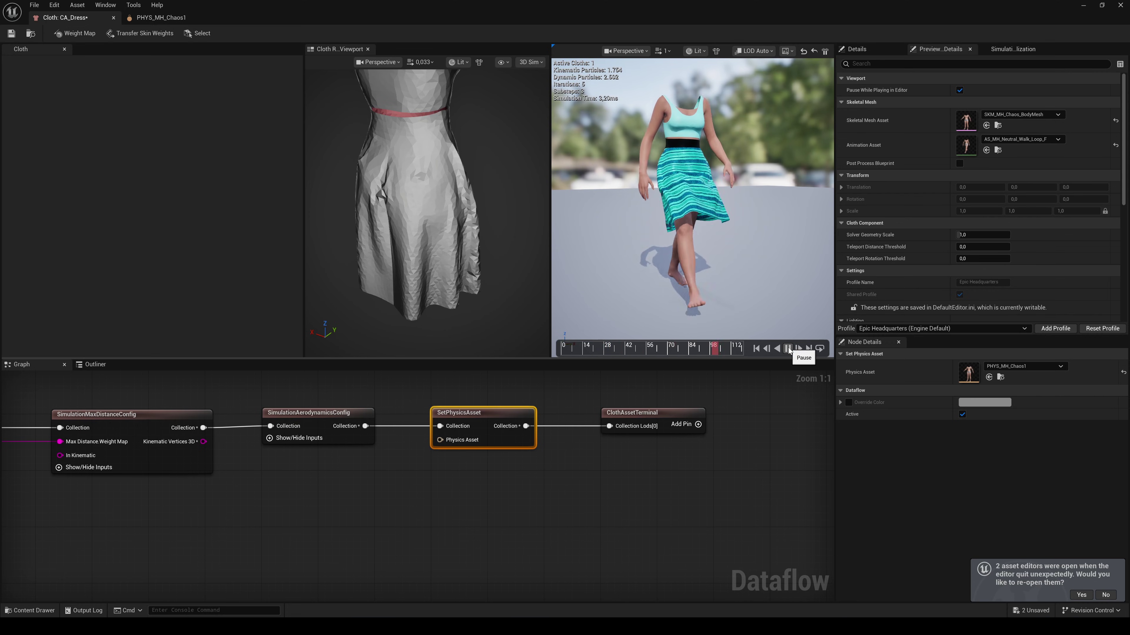
click(788, 349)
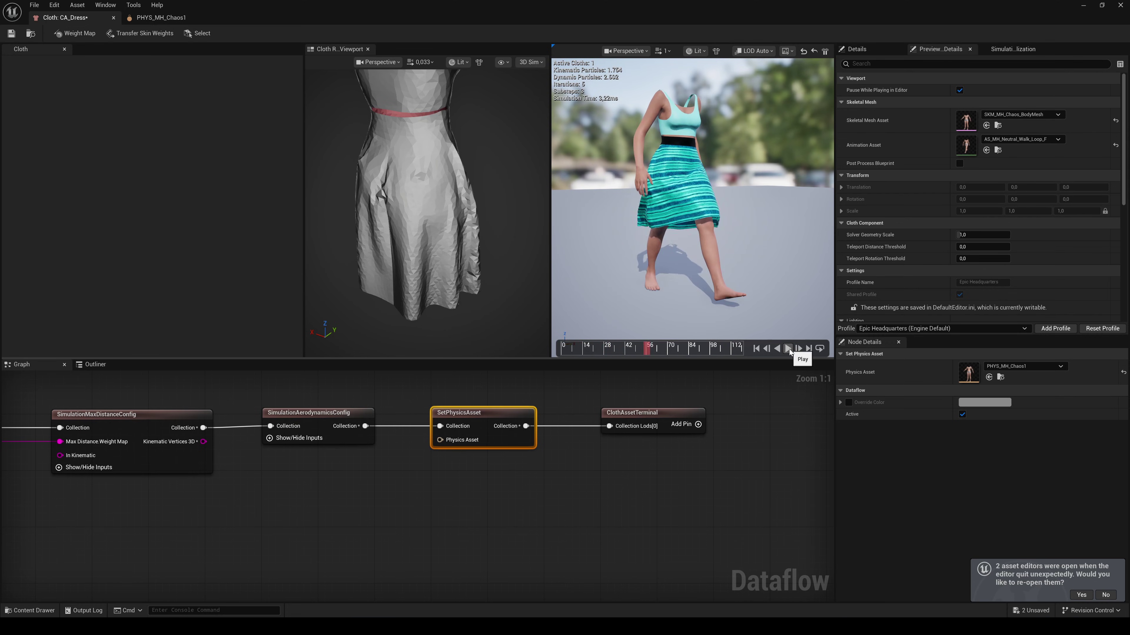
Reset the SimulationDefaultConfig node's Iteration Count, Max Iteration Count and Subdivision Count to their default values
right_drag(280, 507, 627, 507)
right_drag(248, 534, 352, 505)
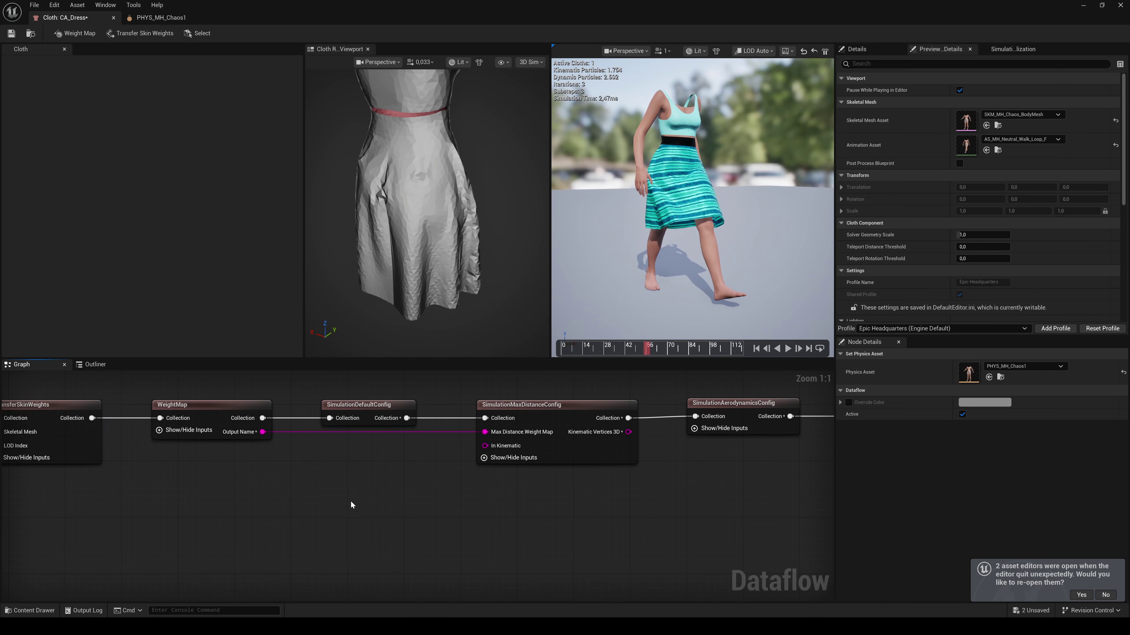
click(366, 404)
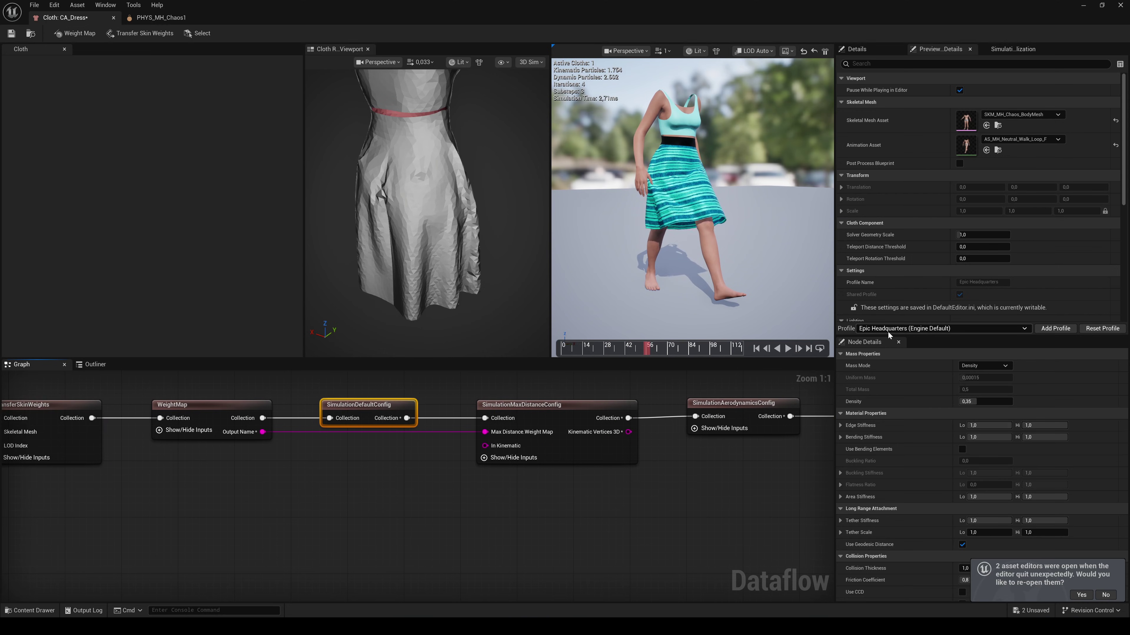
drag(887, 334, 888, 198)
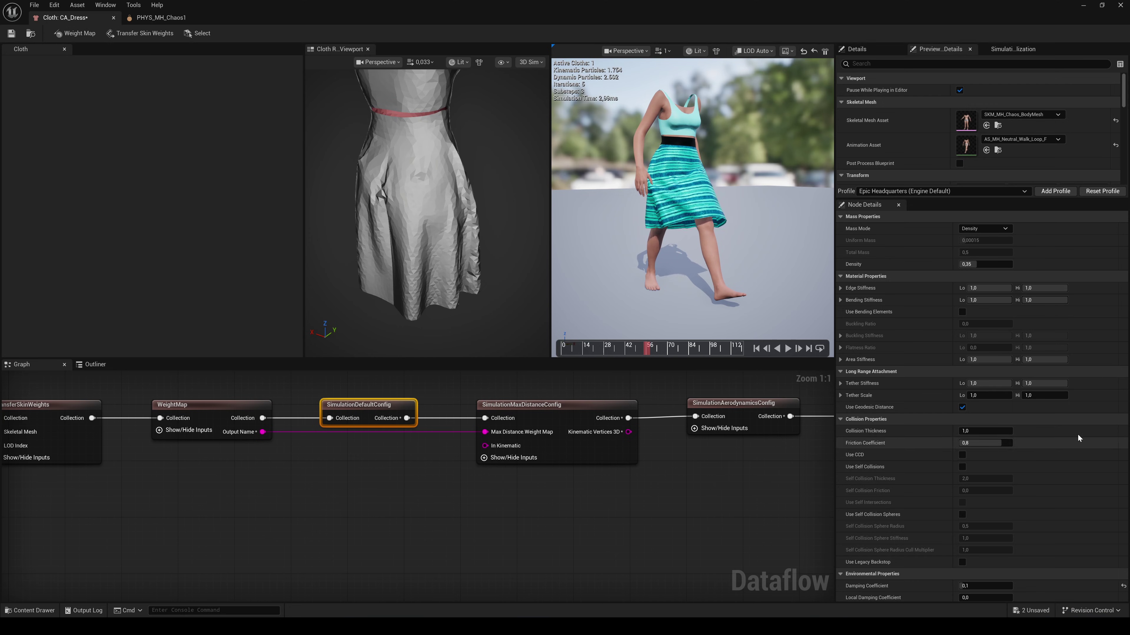
scroll(1087, 429, down, 3)
scroll(1088, 429, down, 4)
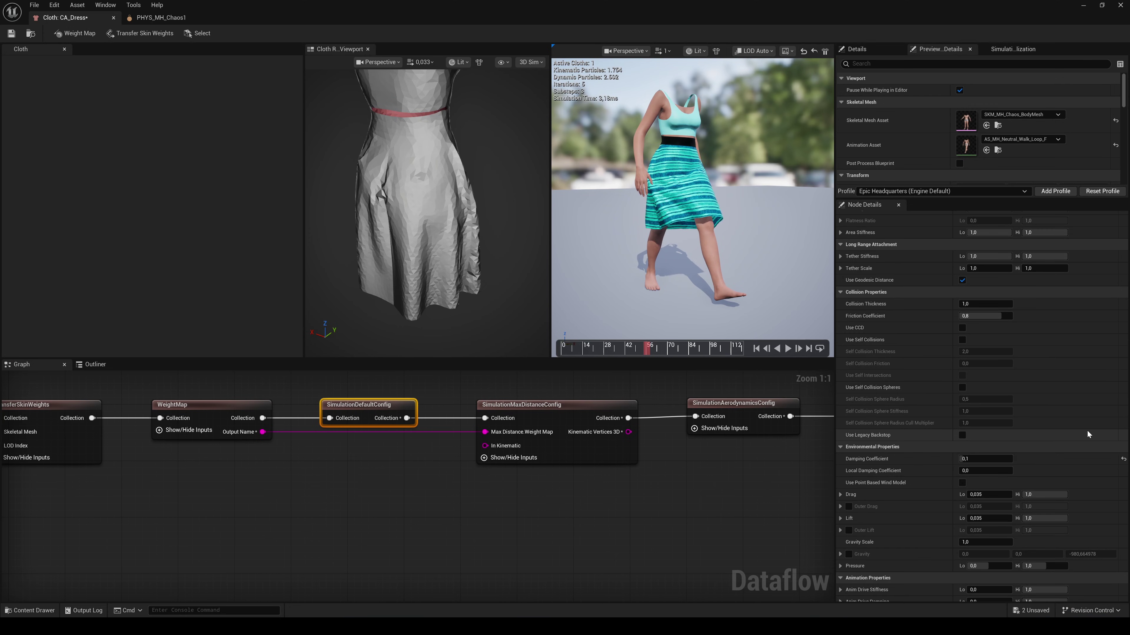
scroll(1087, 430, down, 3)
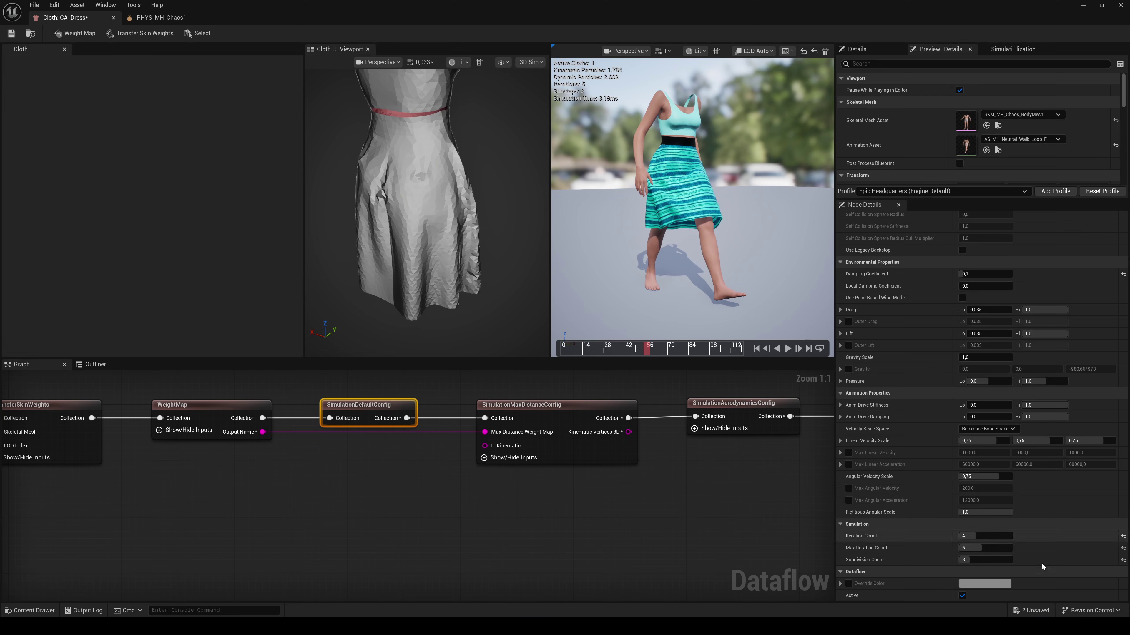
click(1123, 536)
click(1123, 549)
click(1123, 560)
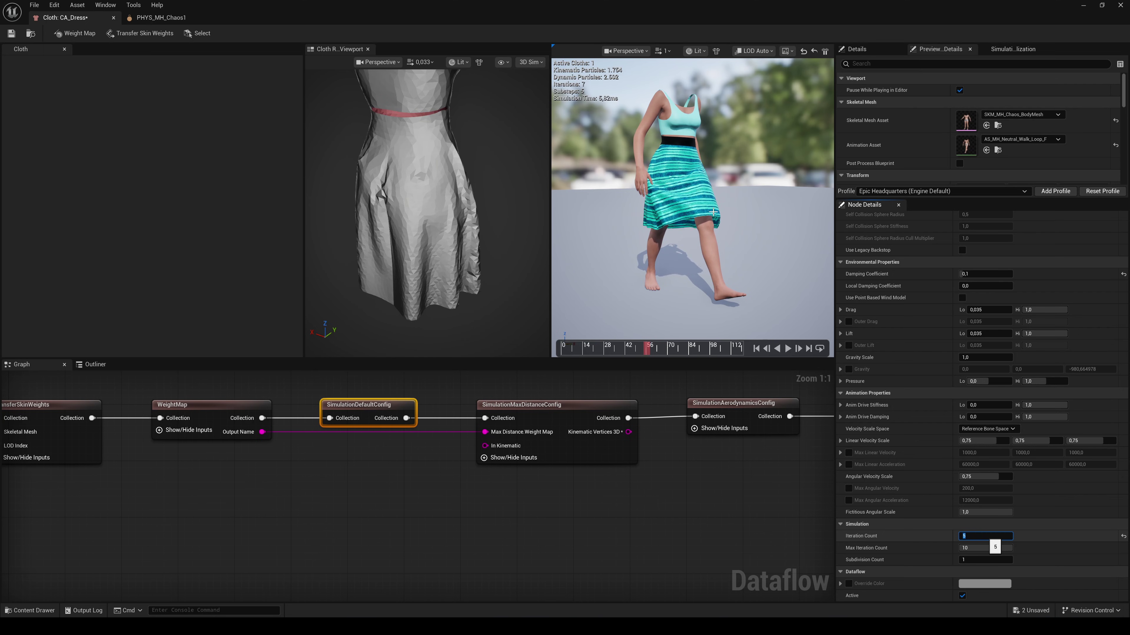
Set the Iteration Count to 5 and reset the Subdivision Count to its default
key(Return)
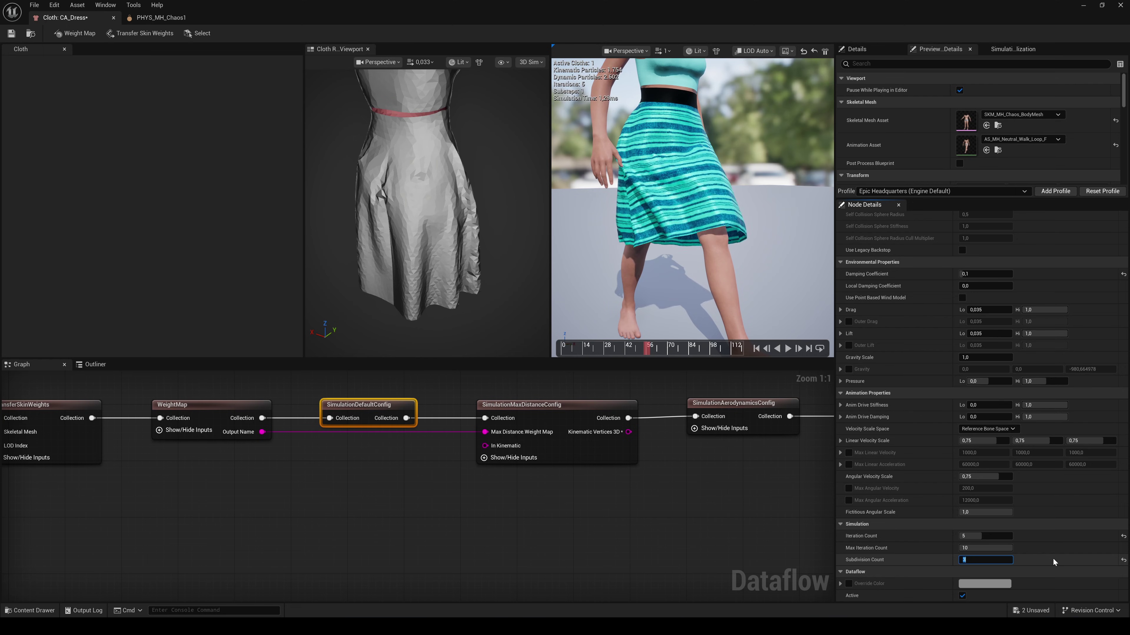
click(1123, 561)
click(985, 560)
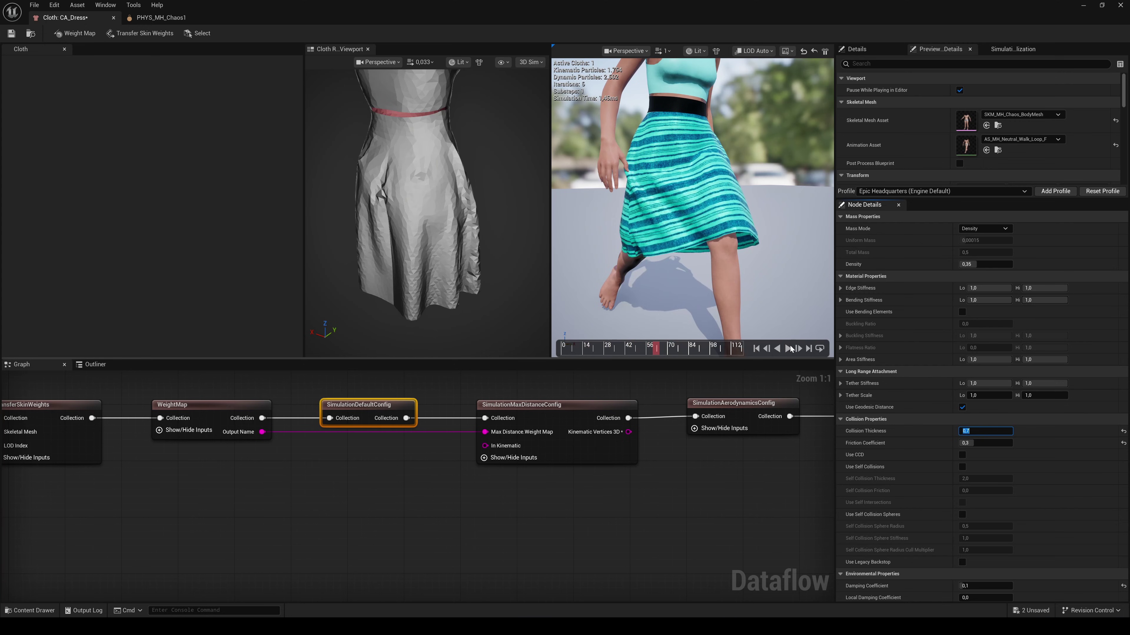
Preview the walk with collision thickness 0.7 and friction 0.3, and set the collision thickness to 0.8 for another playback
click(790, 349)
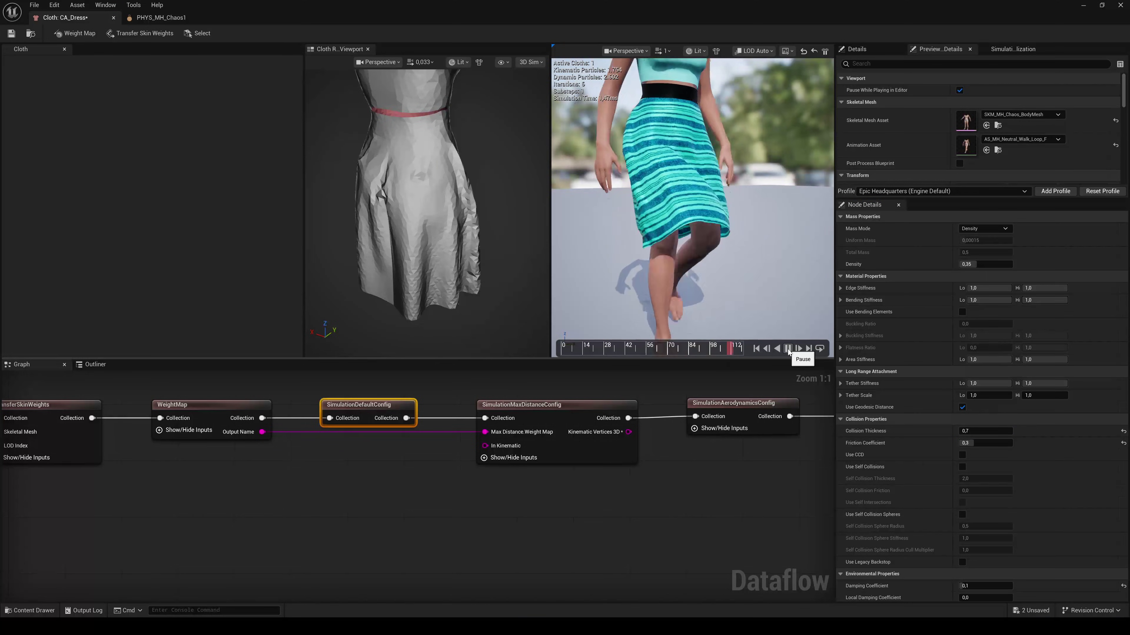
click(788, 349)
click(974, 430)
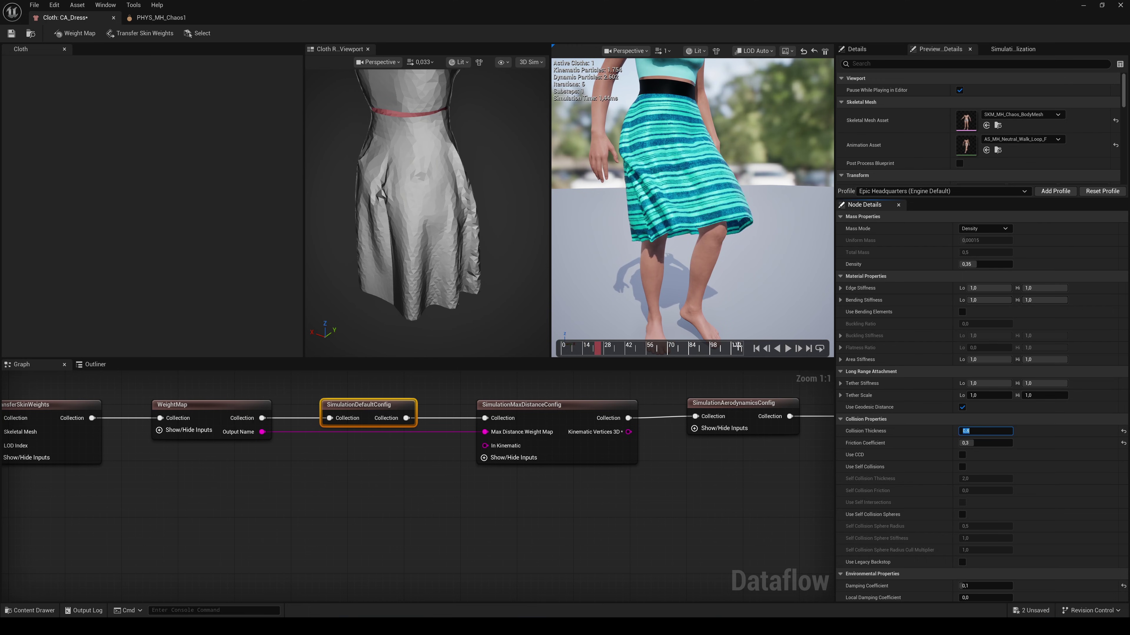
click(788, 349)
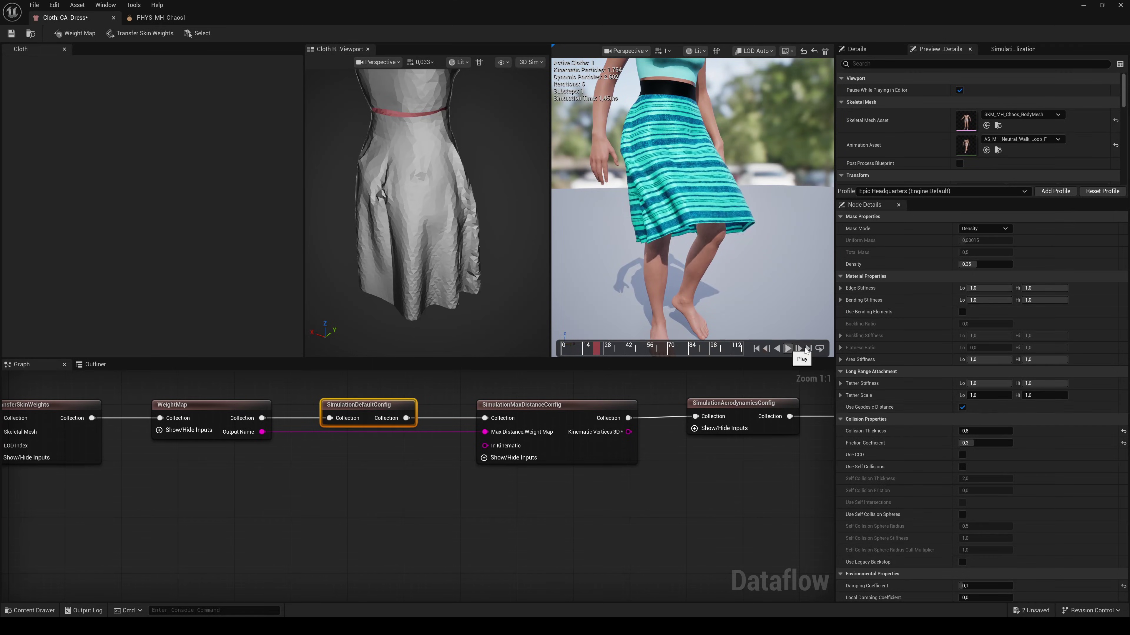
click(788, 349)
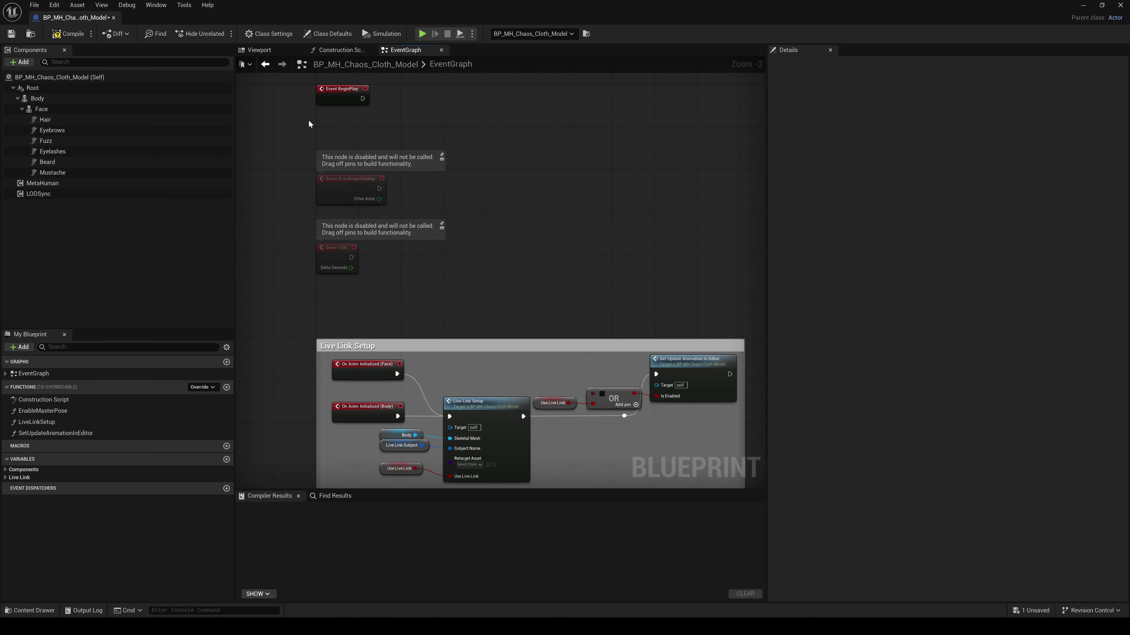
In the BP_MH_Chaos_Cloth_Model blueprint, add a Chaos Cloth Component named Dress under the Body component
click(258, 51)
click(38, 98)
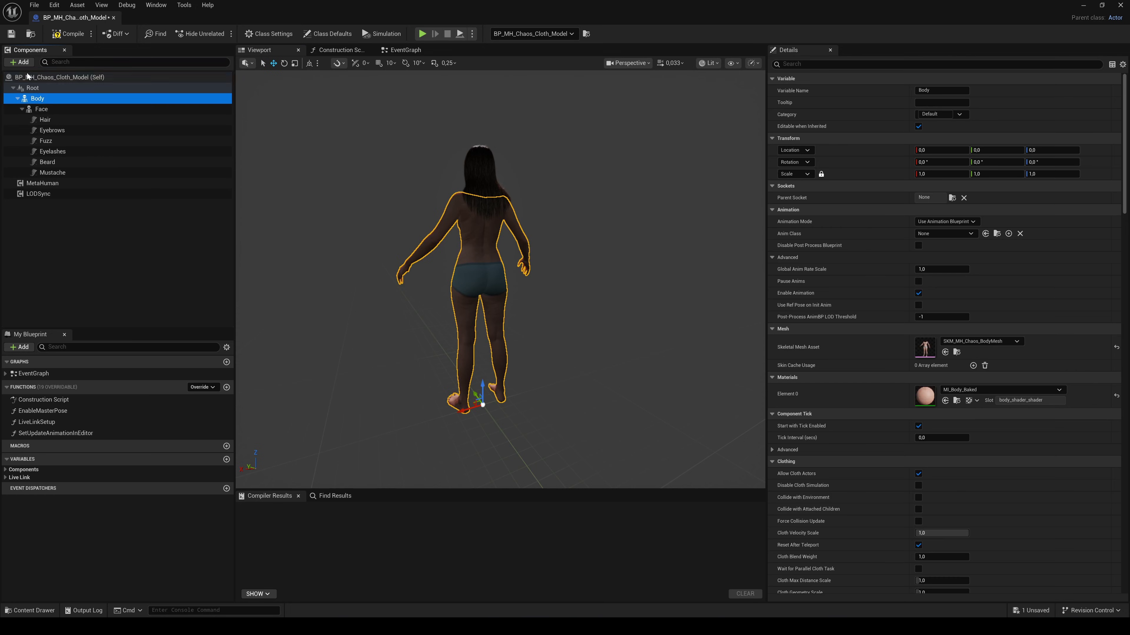
click(21, 62)
text(chaos)
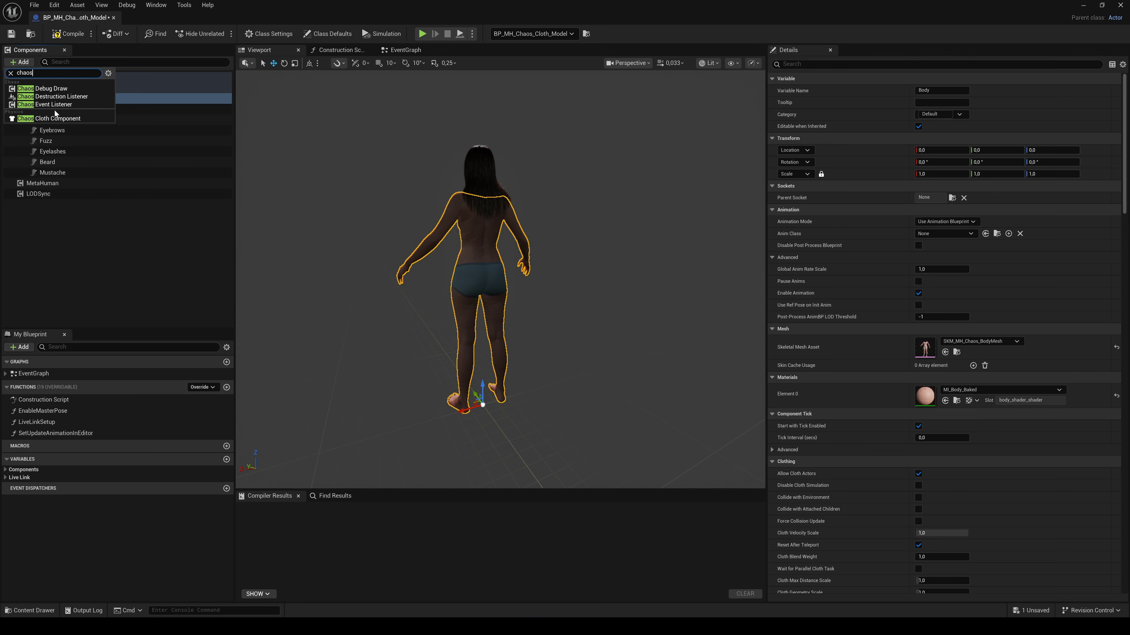
click(53, 119)
text(Dress)
key(Return)
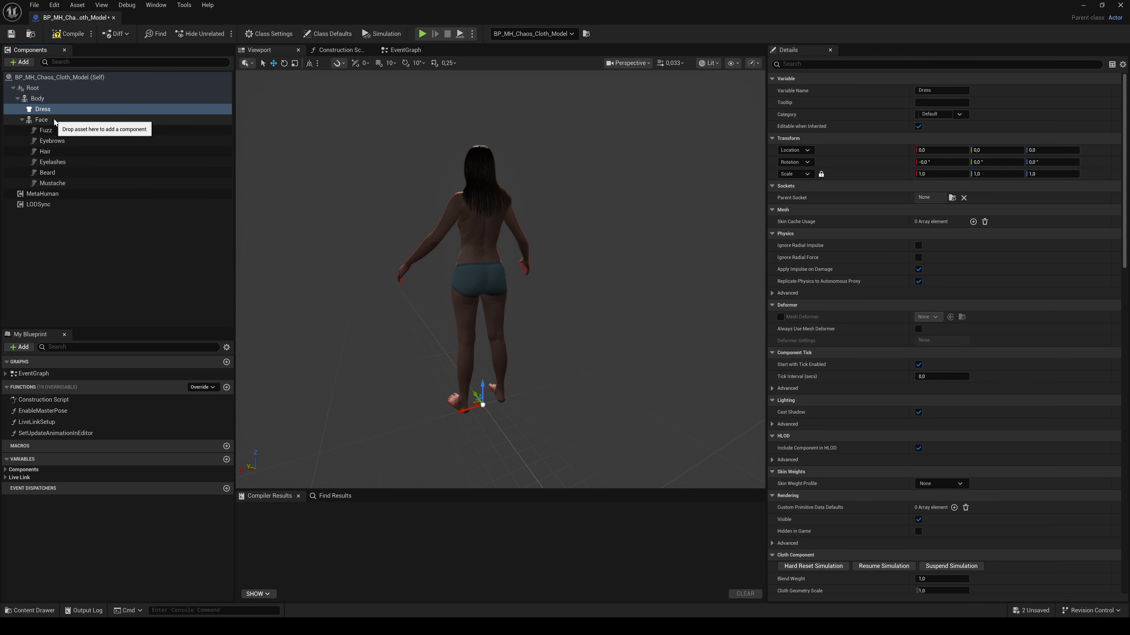
Assign the CA_Dress cloth asset to the Dress component, and compile and save the blueprint
drag(1127, 178, 1128, 318)
click(29, 610)
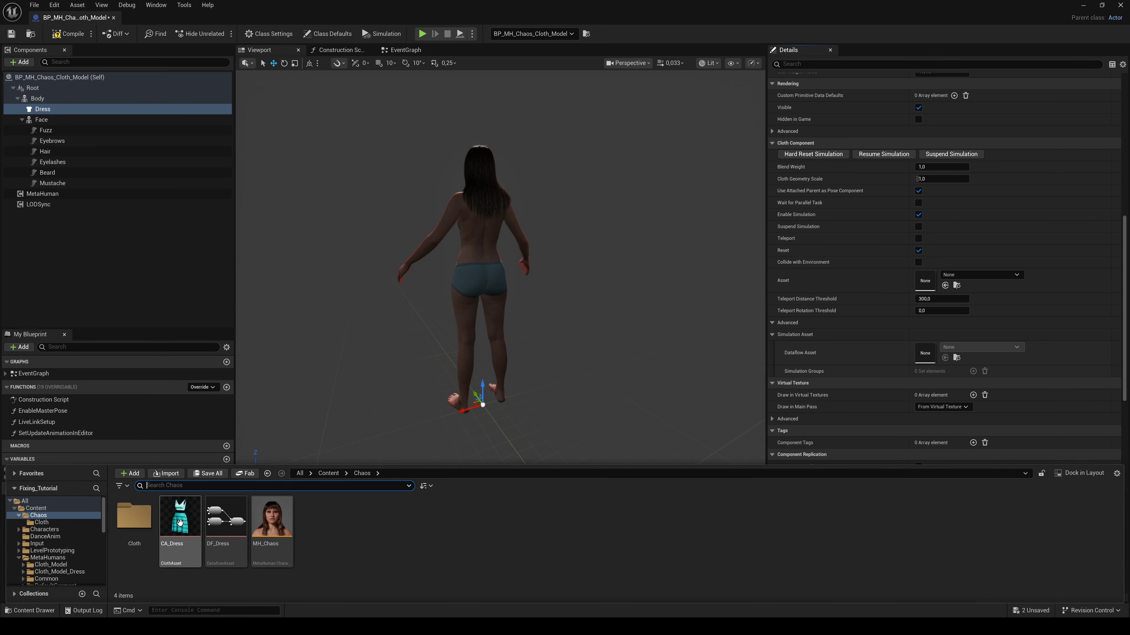
drag(180, 518, 931, 276)
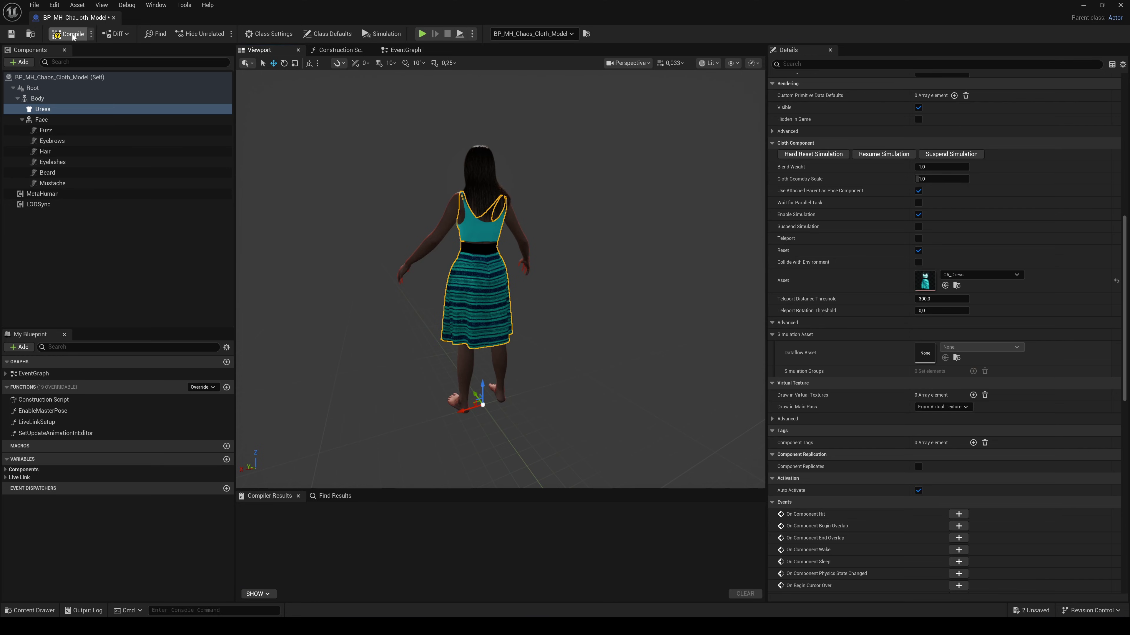
click(44, 39)
click(14, 38)
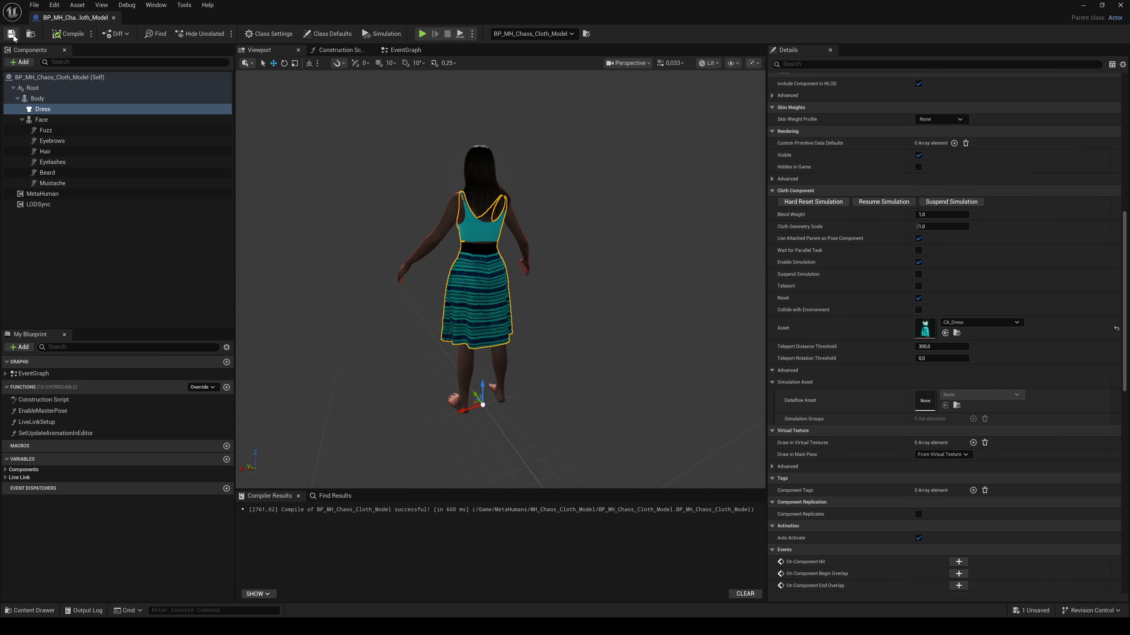
Return to ChaosClothLevel and run the level in Simulate mode
click(1080, 5)
click(270, 34)
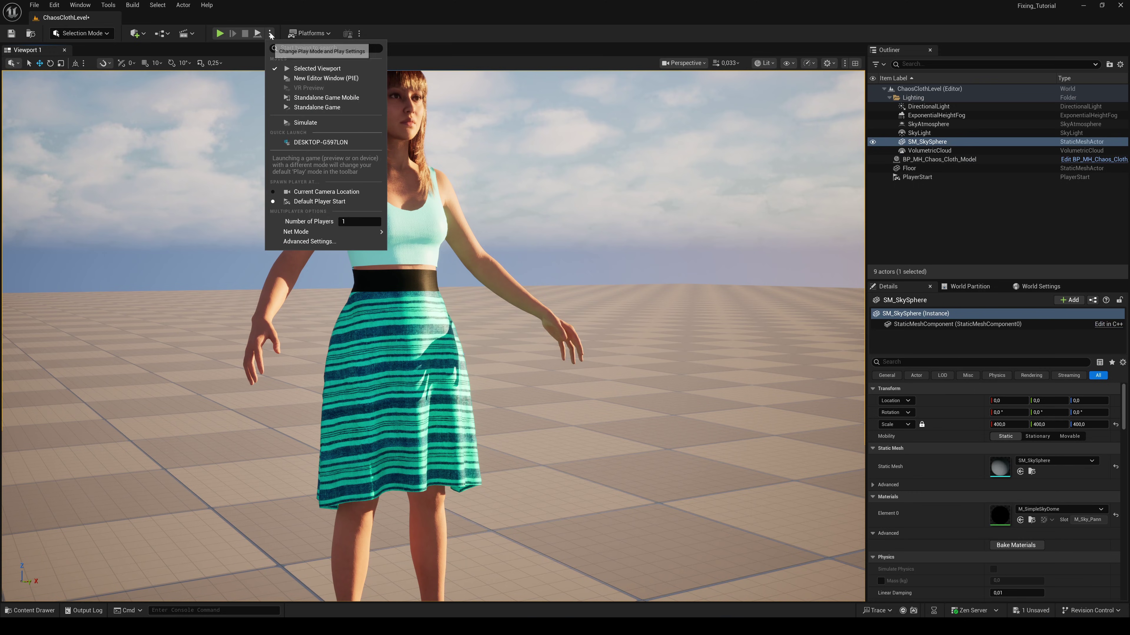
click(298, 123)
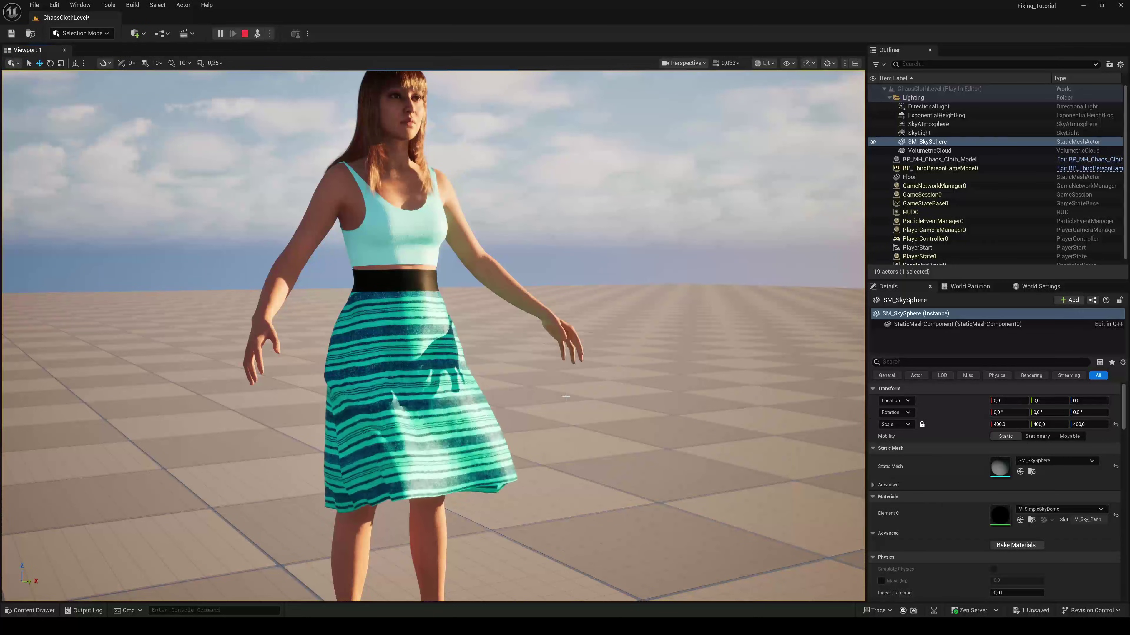